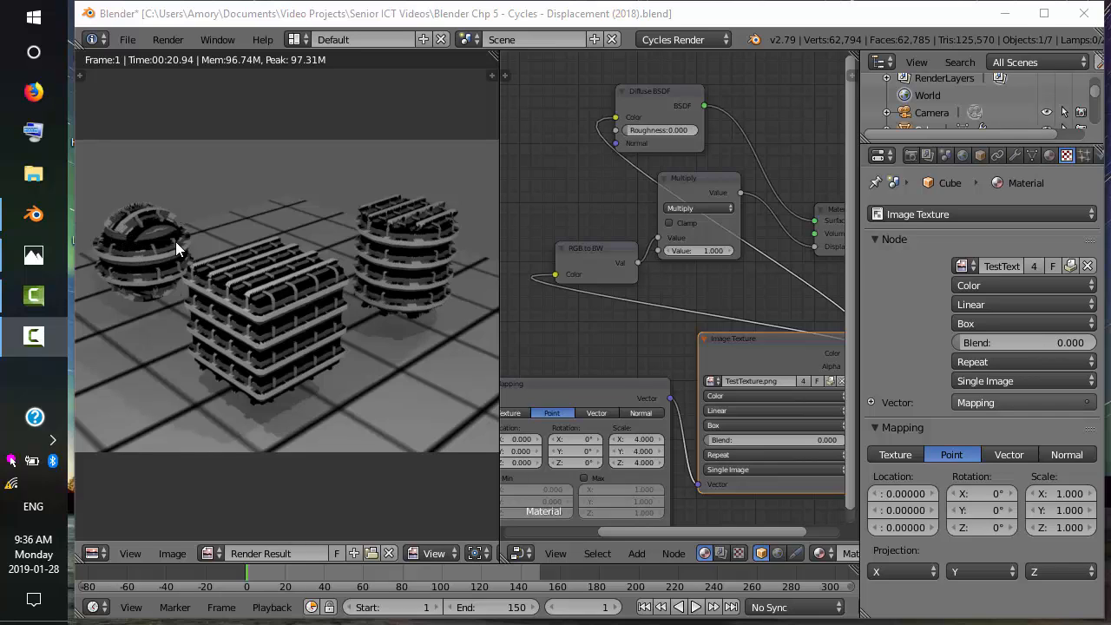
- Examine the TestTexture.png image in Photos and the cube's material node tree in Blender, from Texture Coordinate to Material Output
click(34, 255)
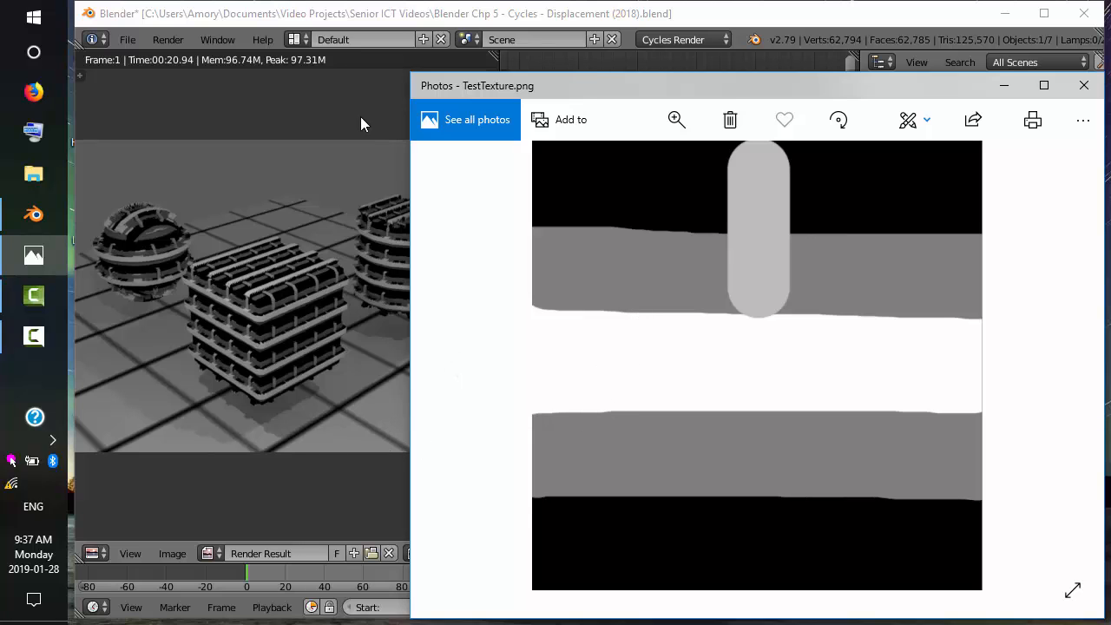
click(295, 17)
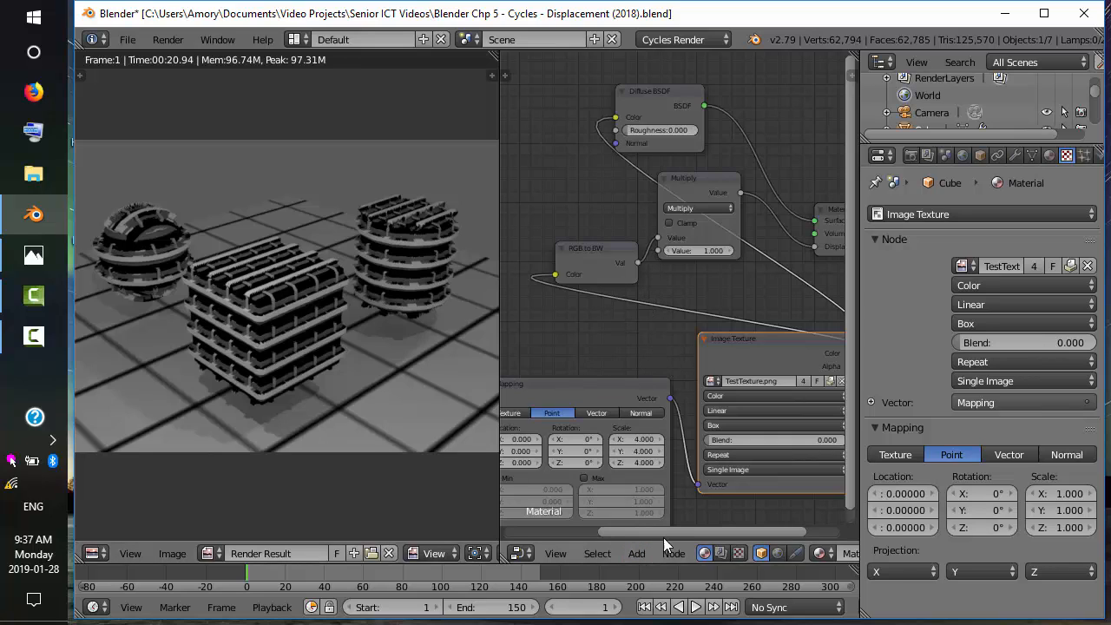
drag(666, 531, 578, 484)
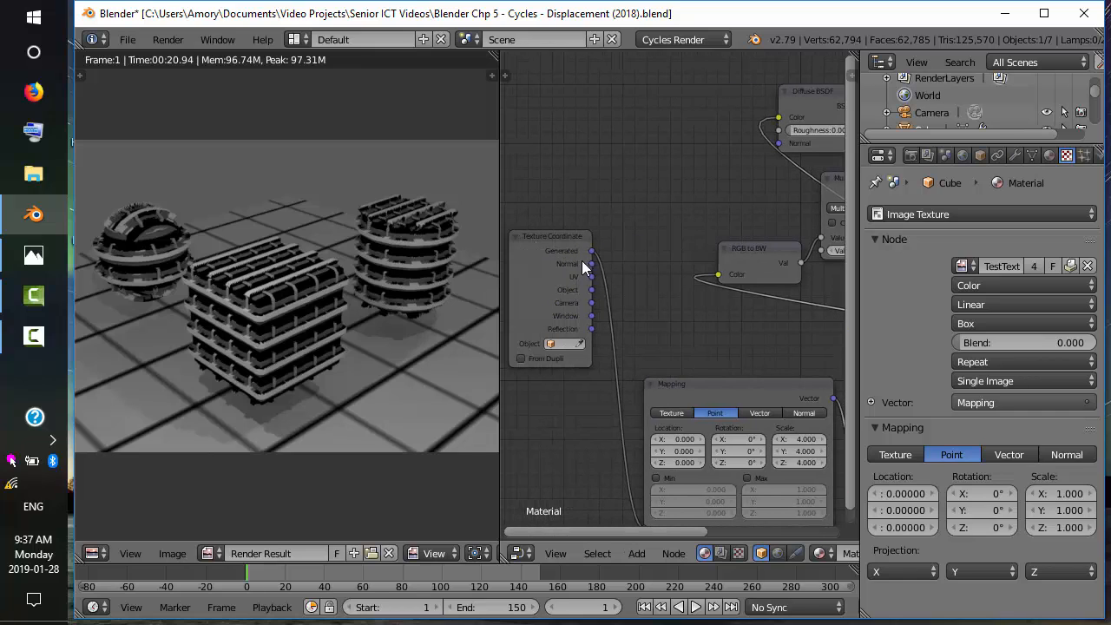
drag(646, 531, 698, 526)
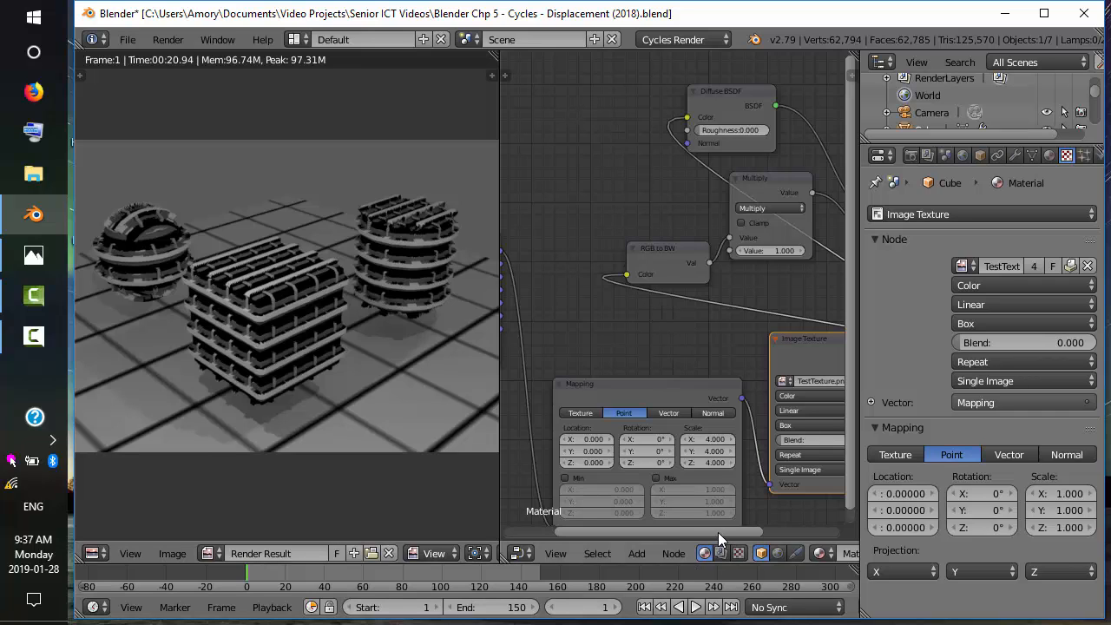
drag(718, 532, 798, 529)
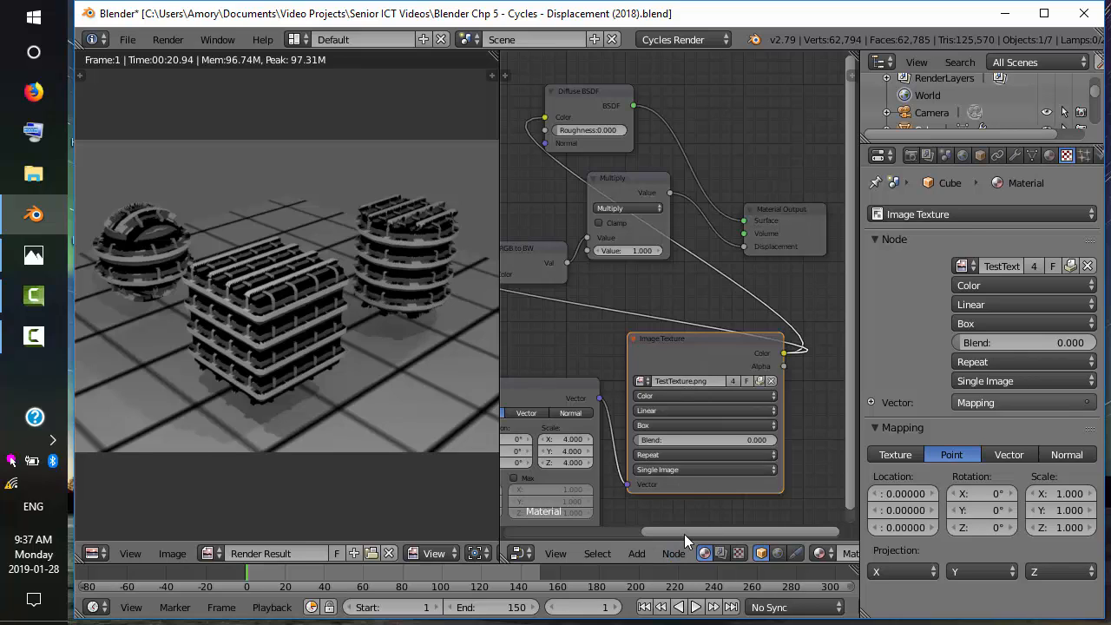
drag(687, 533, 639, 531)
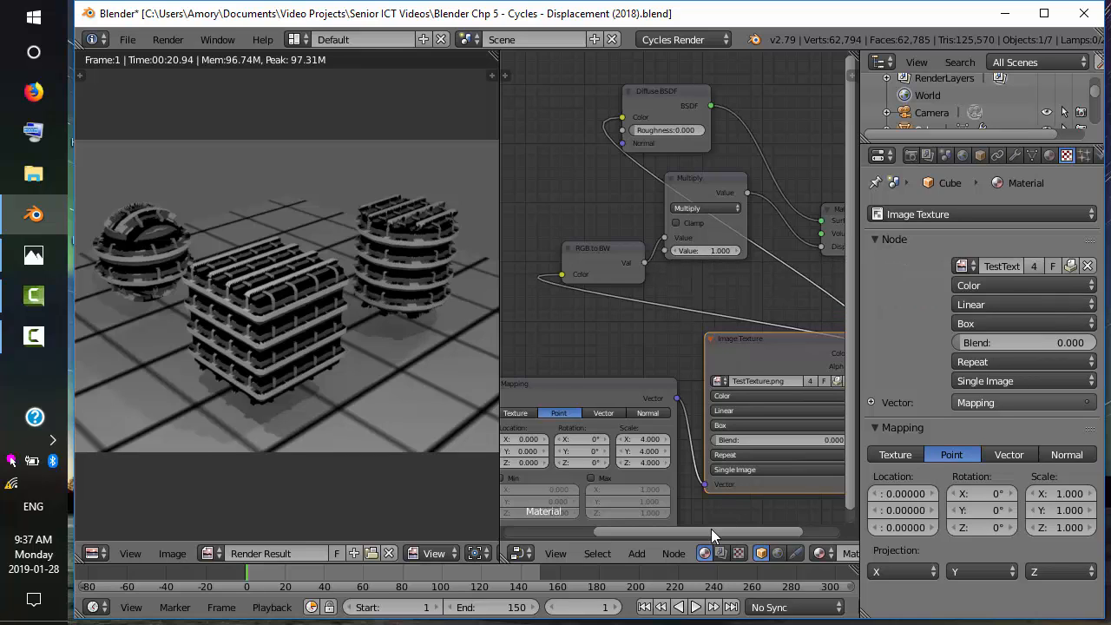
drag(711, 529, 756, 529)
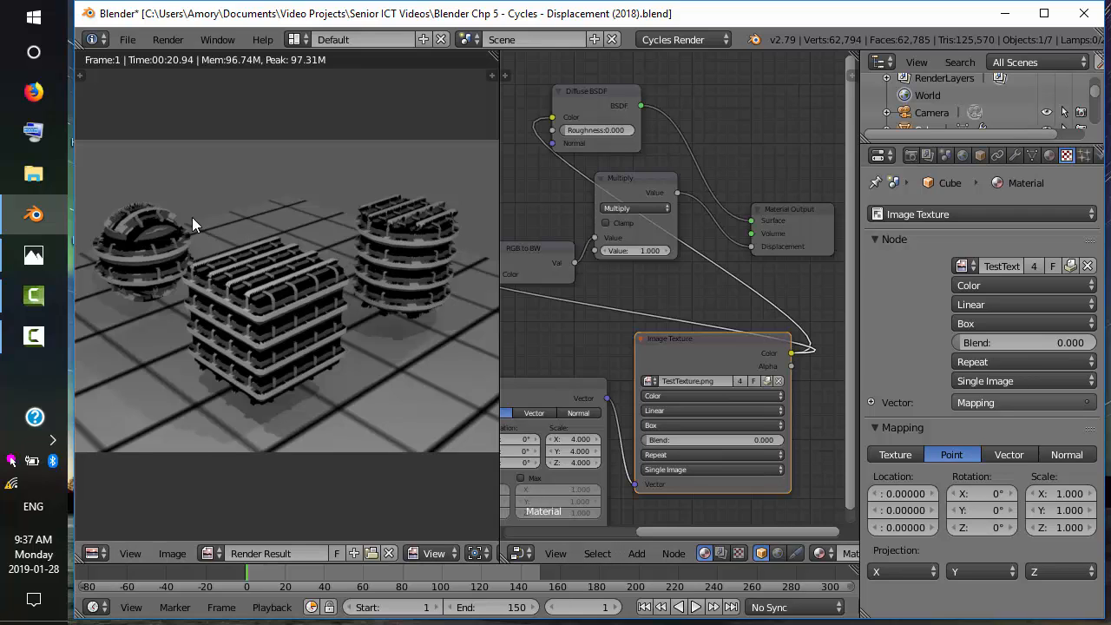
- Review the scene's render feature set and the subdivision rate settings under Geometry
click(909, 155)
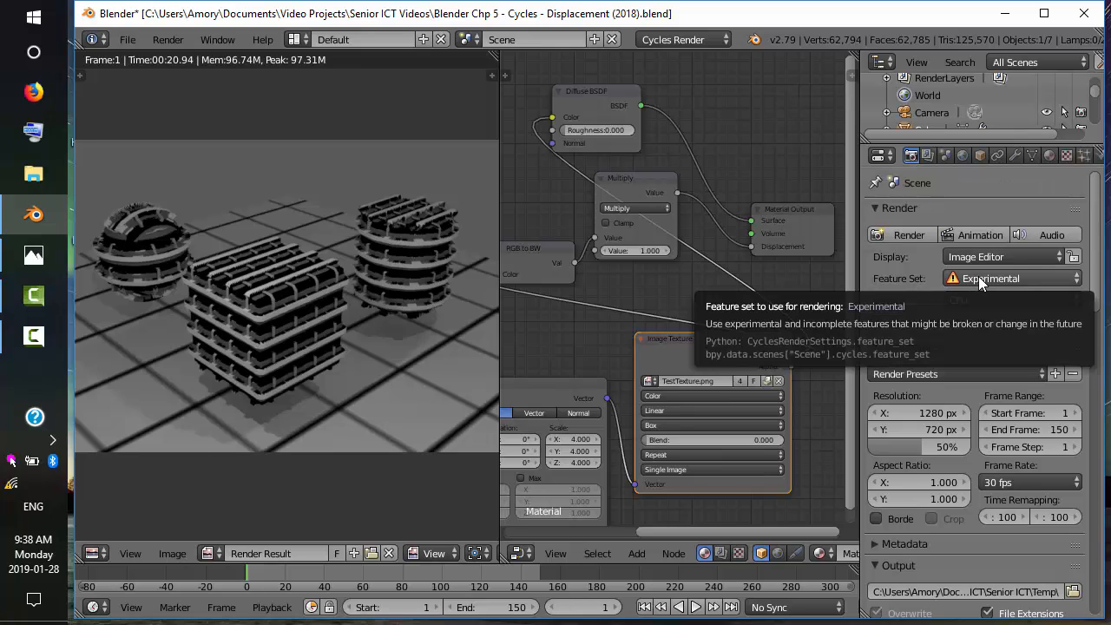
drag(1094, 290, 1086, 470)
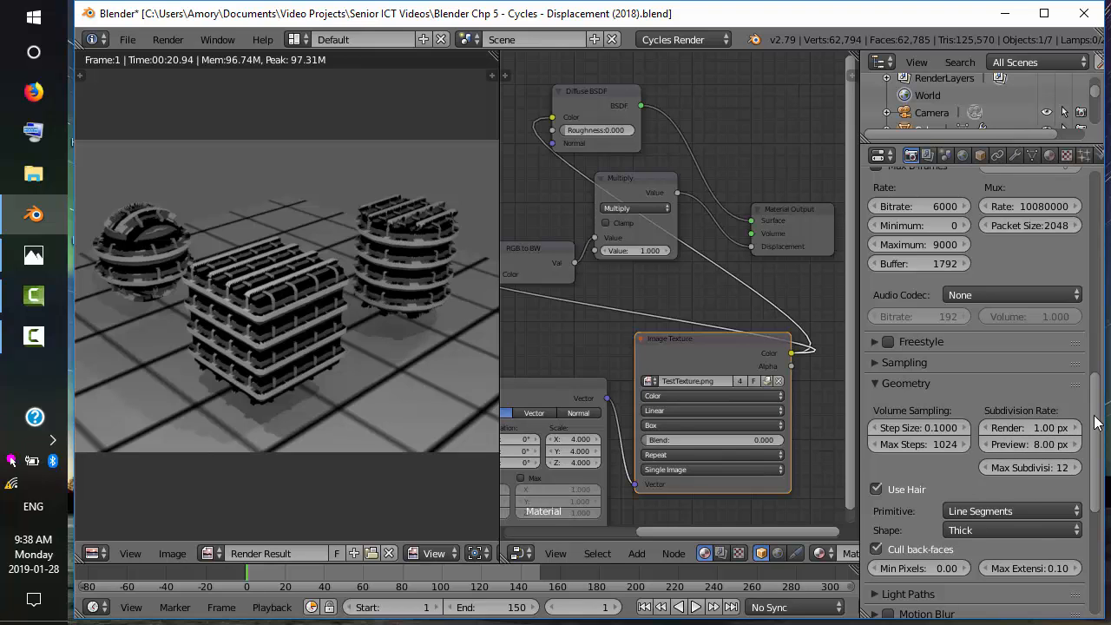
drag(1095, 423, 1100, 204)
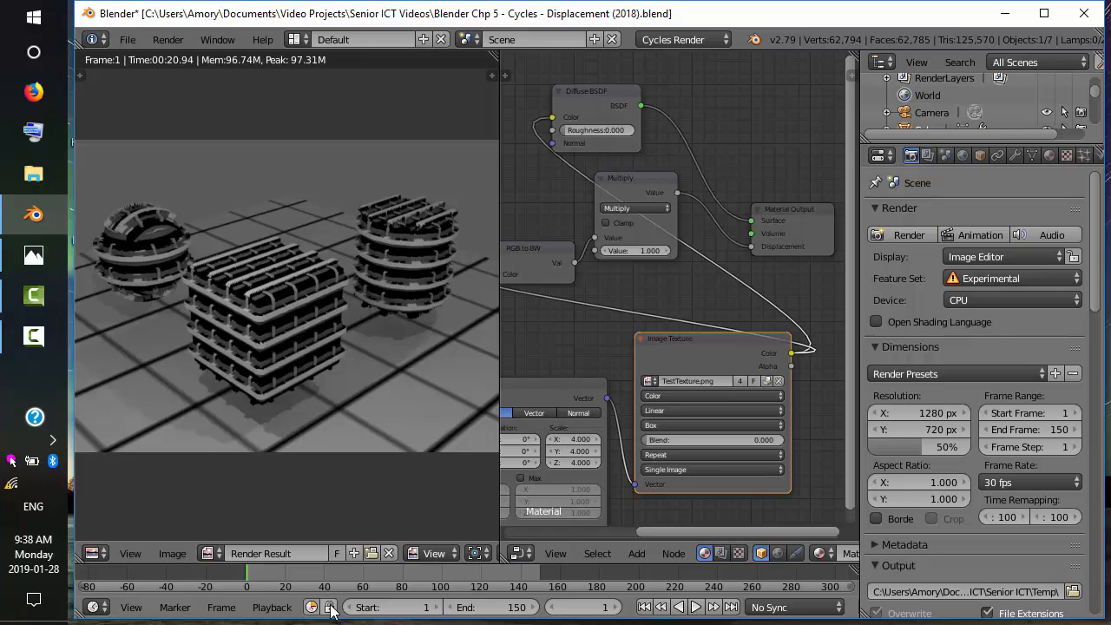
- Leave the render result and display the 3D view in Wireframe shading
key(Escape)
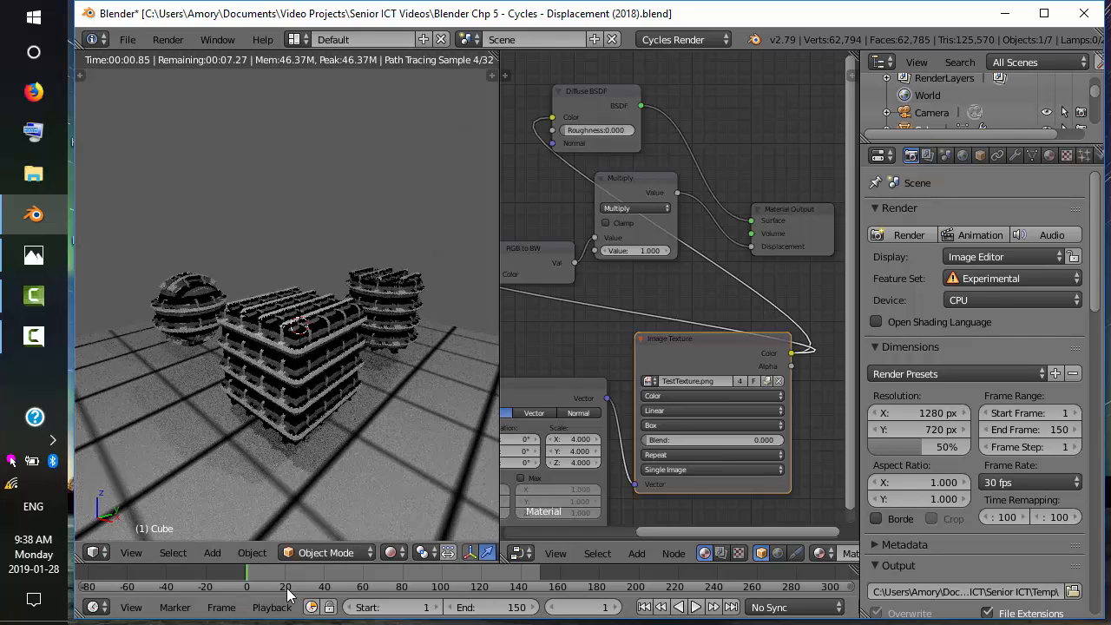
click(391, 552)
click(417, 518)
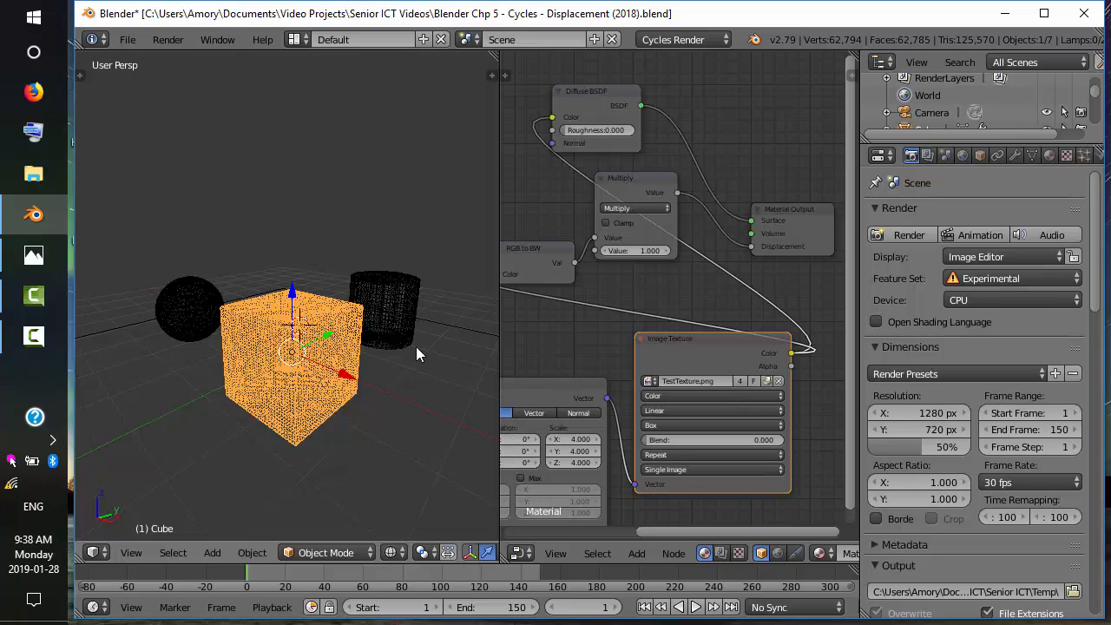
- Remove the Subdivision Surface modifier from the cube and inspect the density of its mesh in Edit Mode
click(1014, 156)
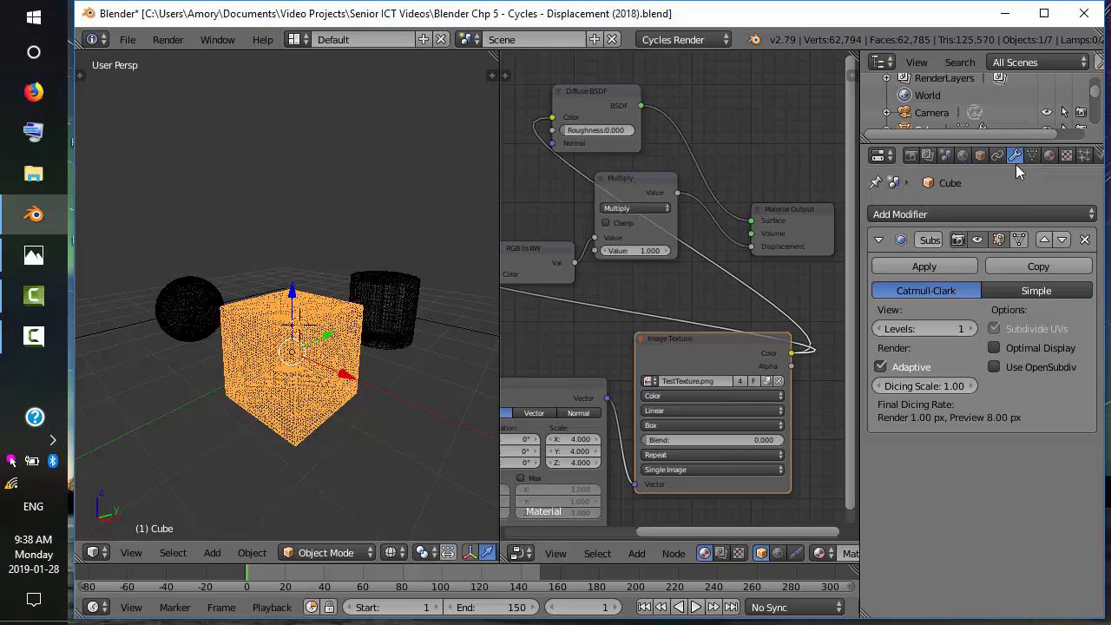
click(1083, 241)
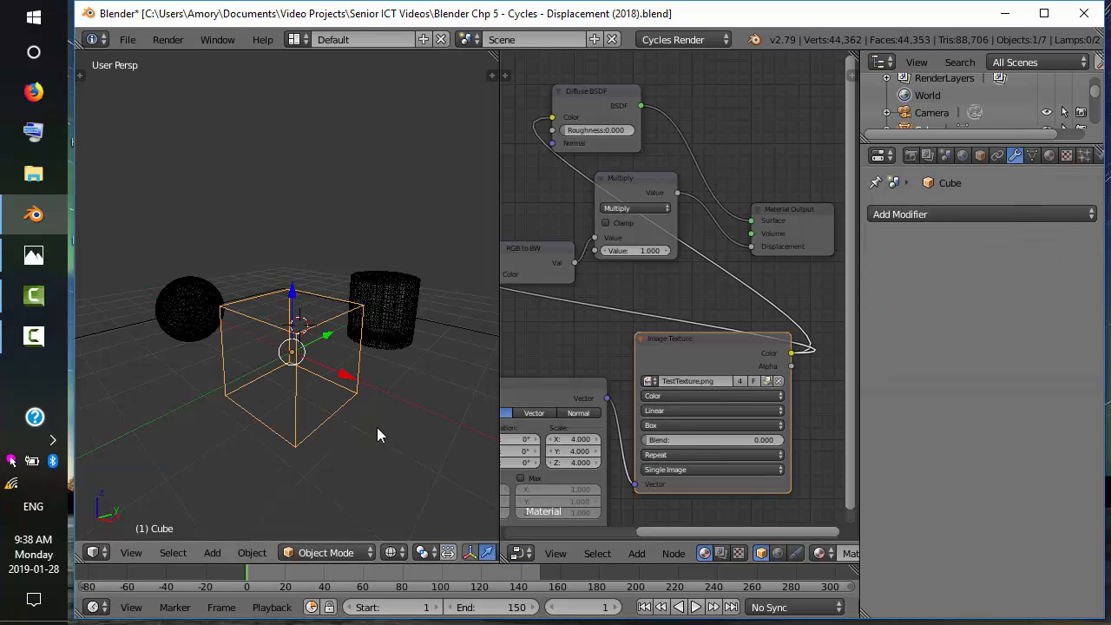
key(Tab)
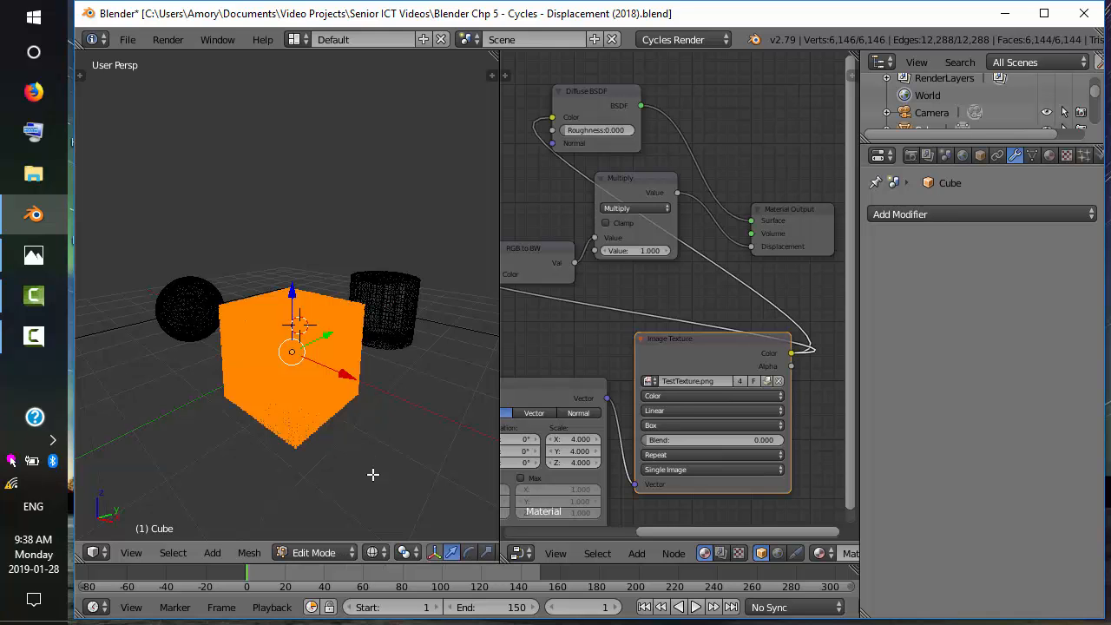
scroll(351, 469, up, 4)
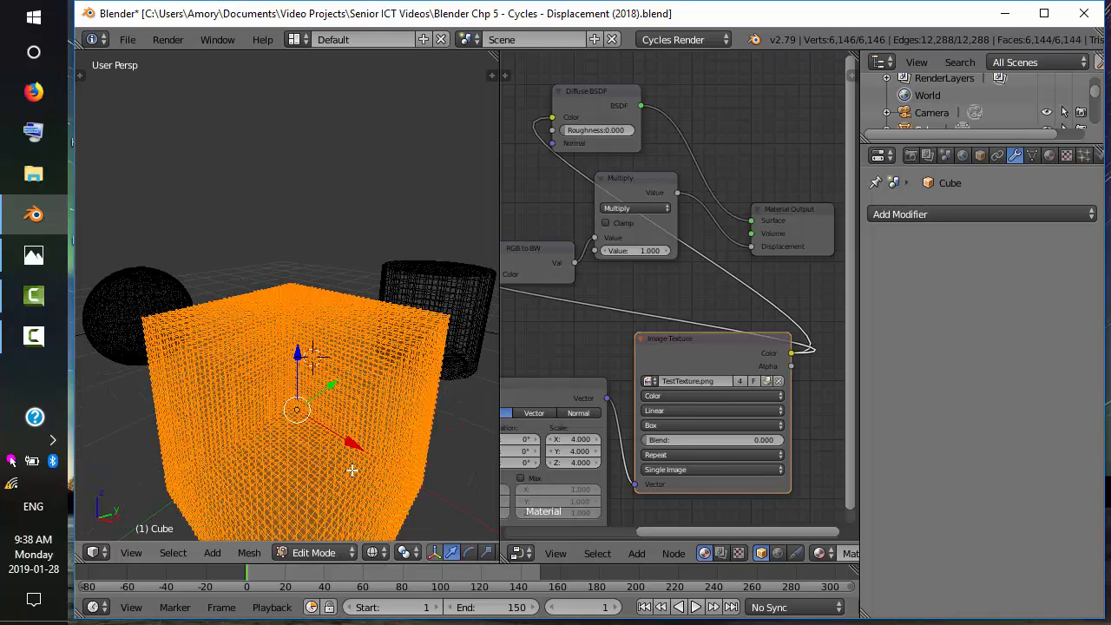
scroll(351, 469, up, 2)
scroll(352, 470, down, 3)
scroll(351, 470, up, 3)
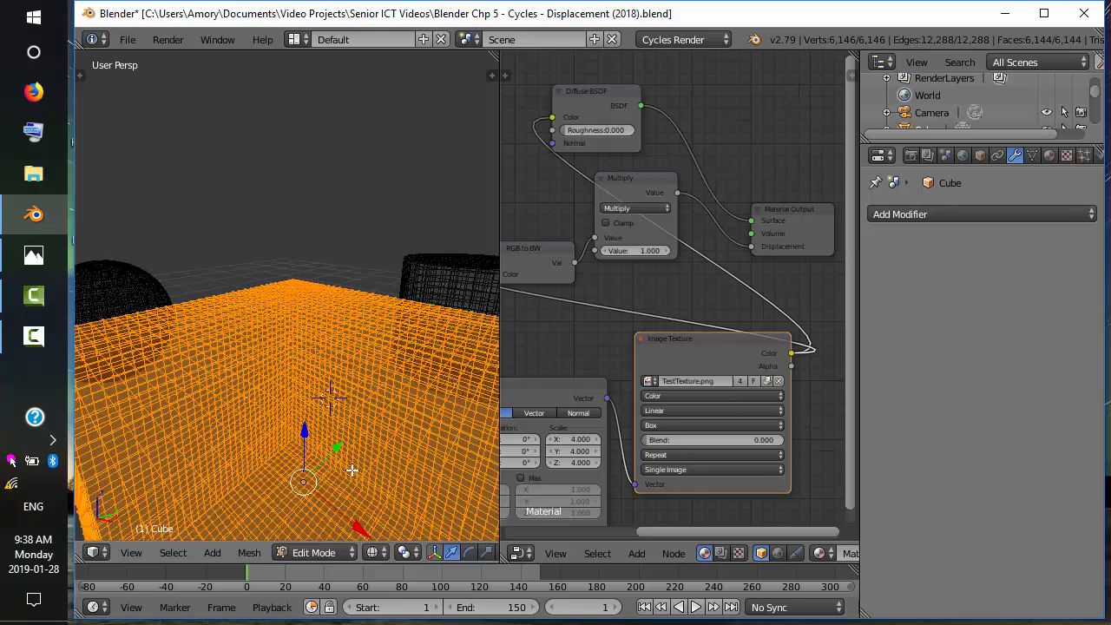
scroll(352, 470, down, 4)
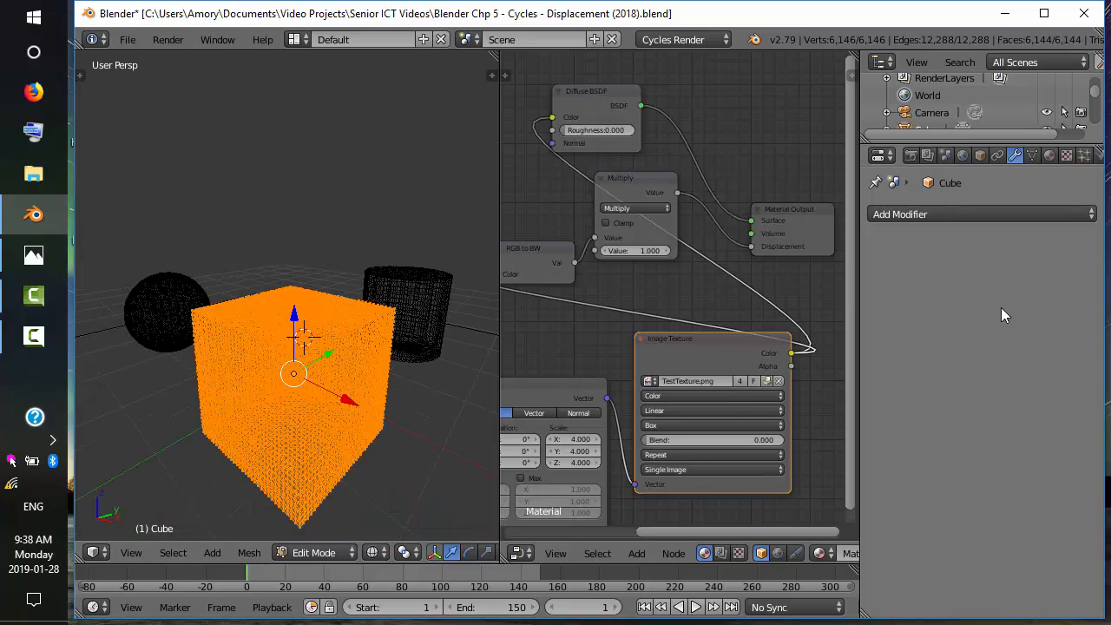
- Add a Subdivision Surface modifier to the cube and preview the displacement in Rendered viewport shading
click(1085, 214)
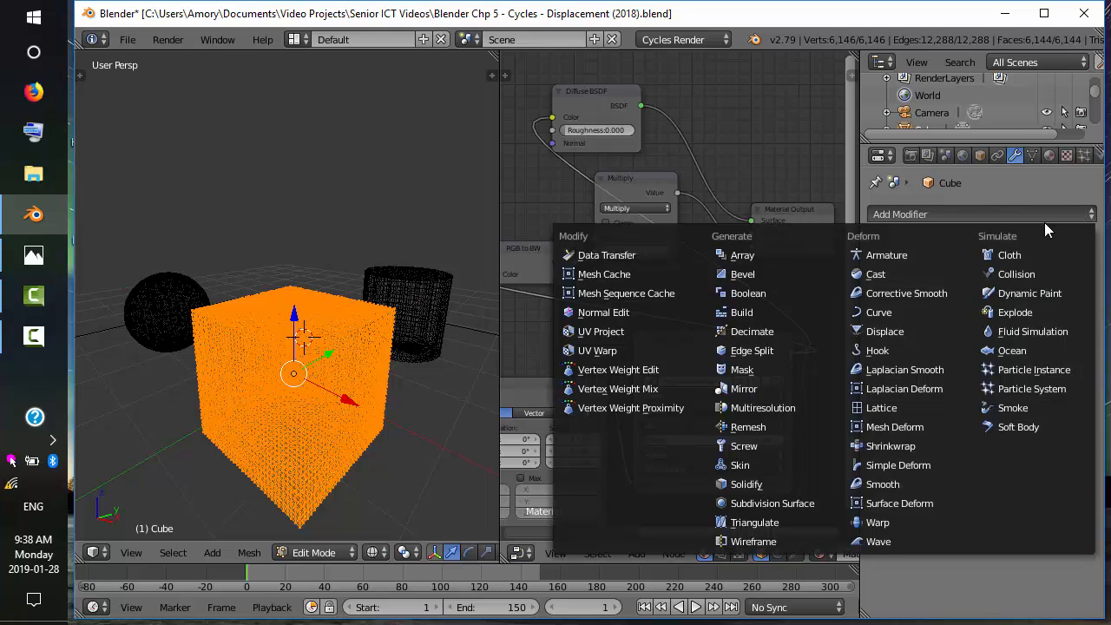
click(785, 503)
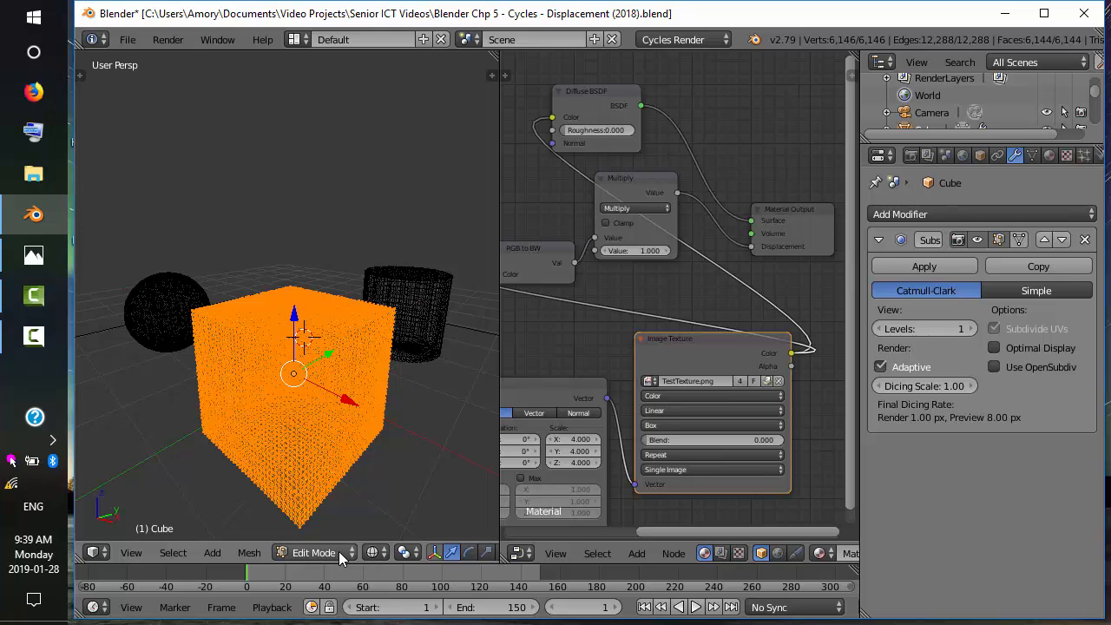
click(376, 552)
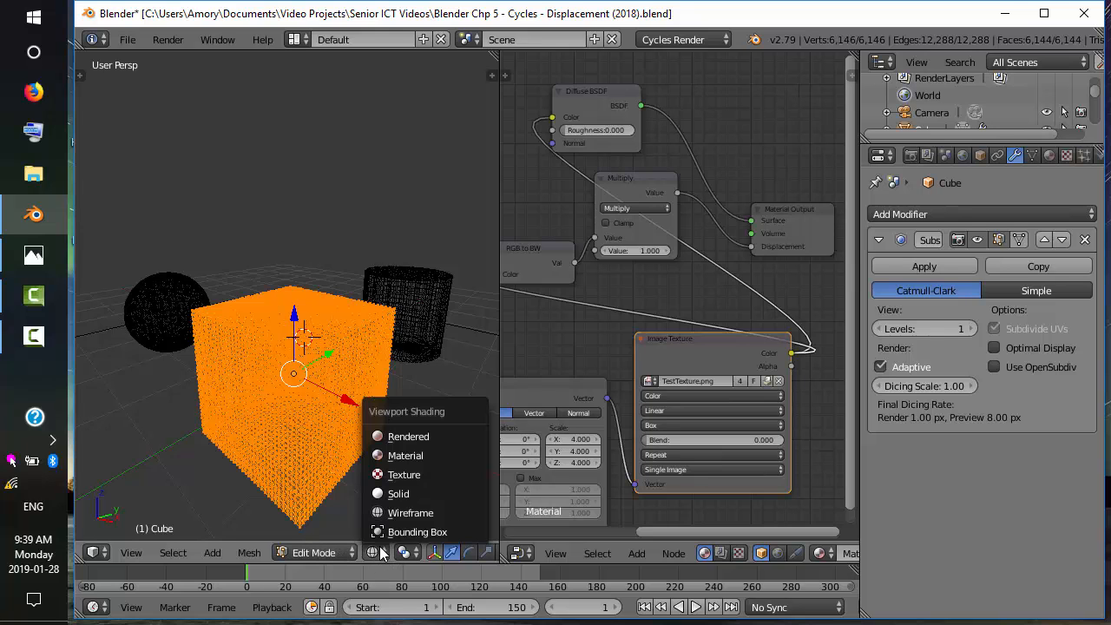
click(417, 436)
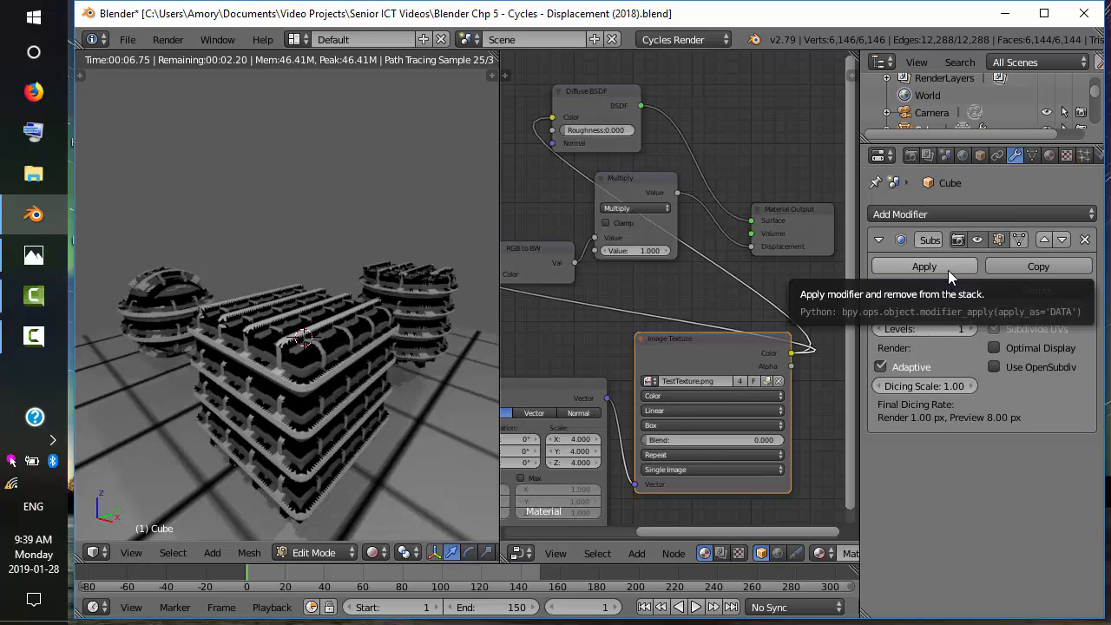
- Remove the cube's Subdivision Surface modifier to compare the rendered displacement, and add it again with Adaptive subdivision
click(1084, 241)
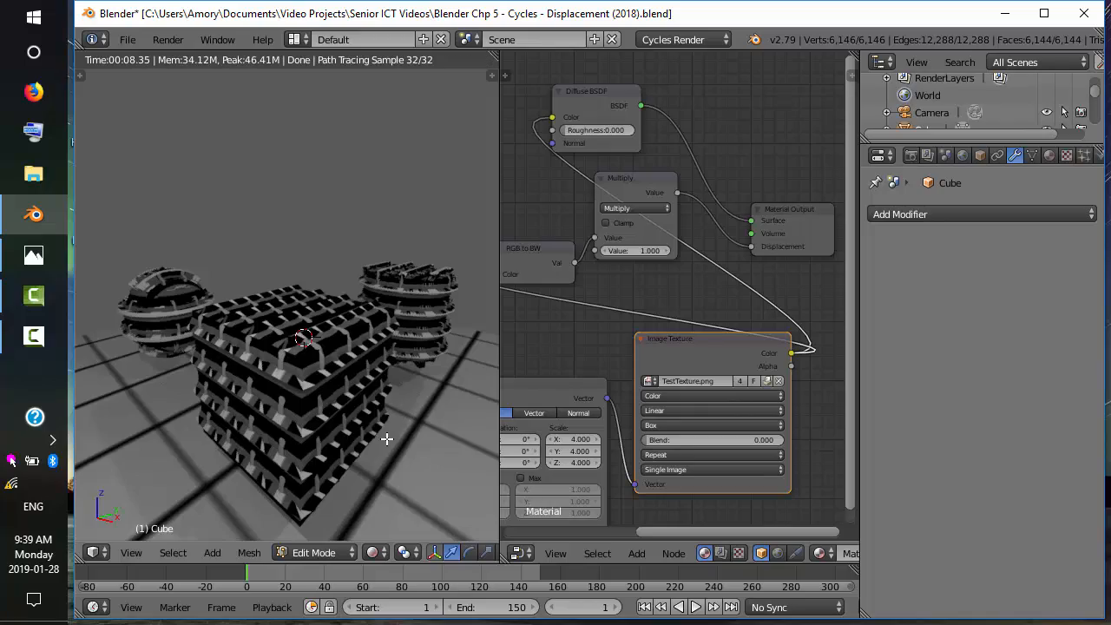
middle_drag(386, 439, 360, 460)
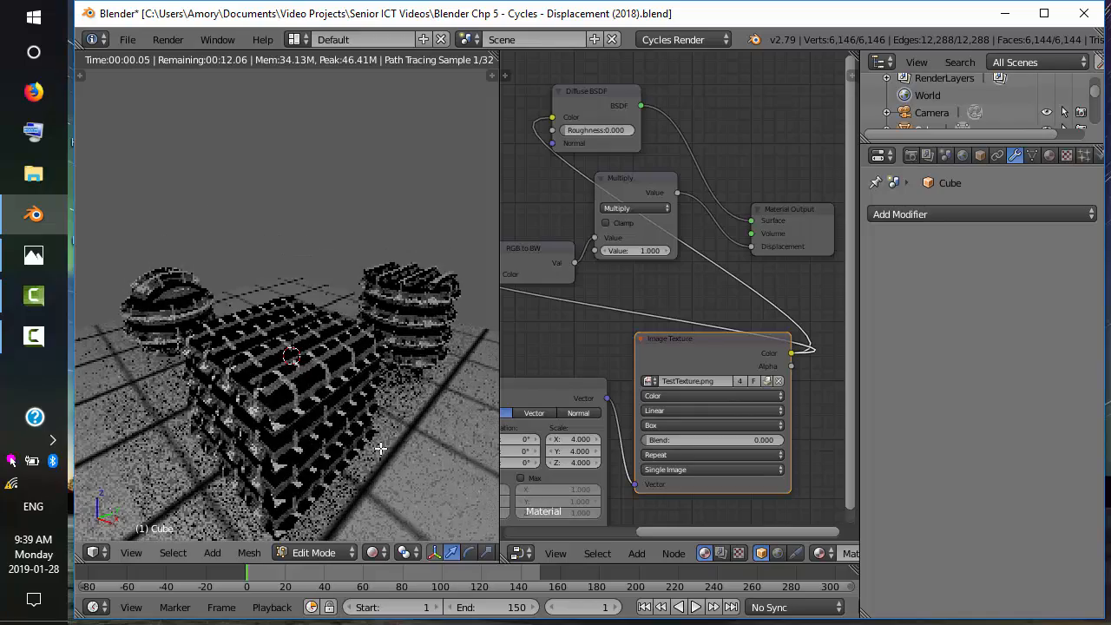
click(1005, 213)
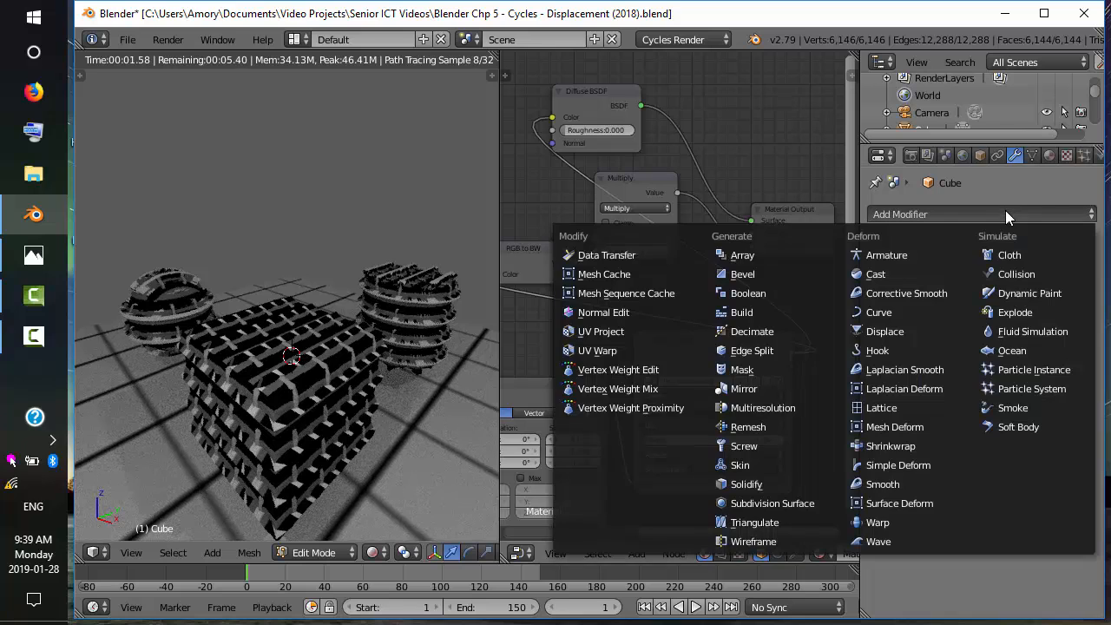
click(806, 506)
click(882, 367)
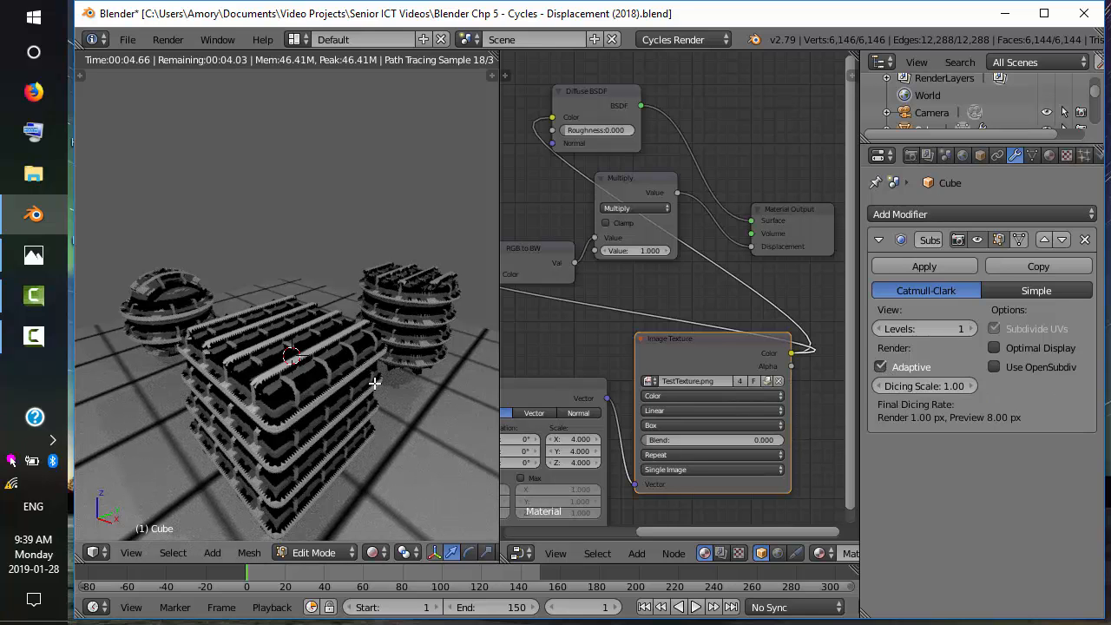
middle_drag(335, 363, 393, 358)
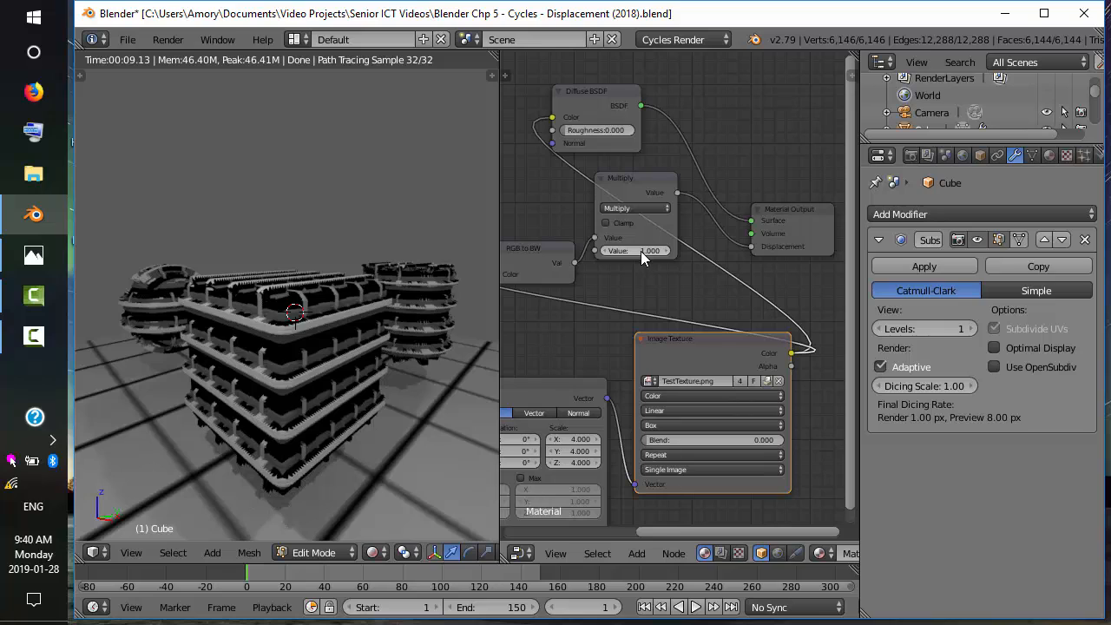
- Set the value of the material's Multiply node to 5
click(640, 253)
text(5)
key(Return)
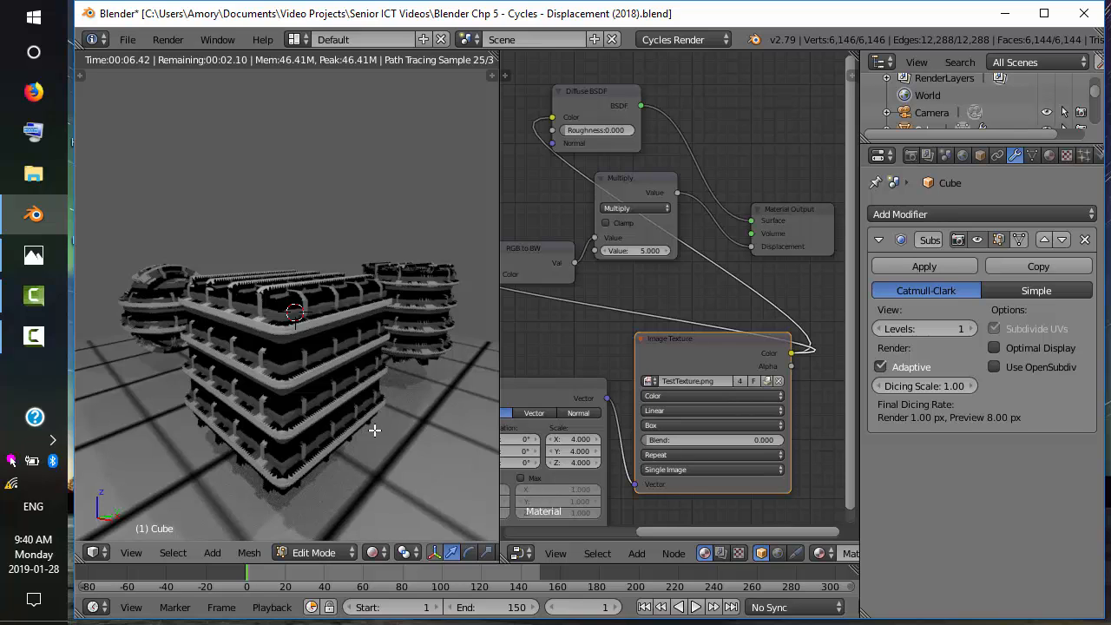
- Refresh the preview by switching the viewport shading to Wireframe and back to Rendered, and inspect the cube's displacement
click(375, 553)
click(380, 512)
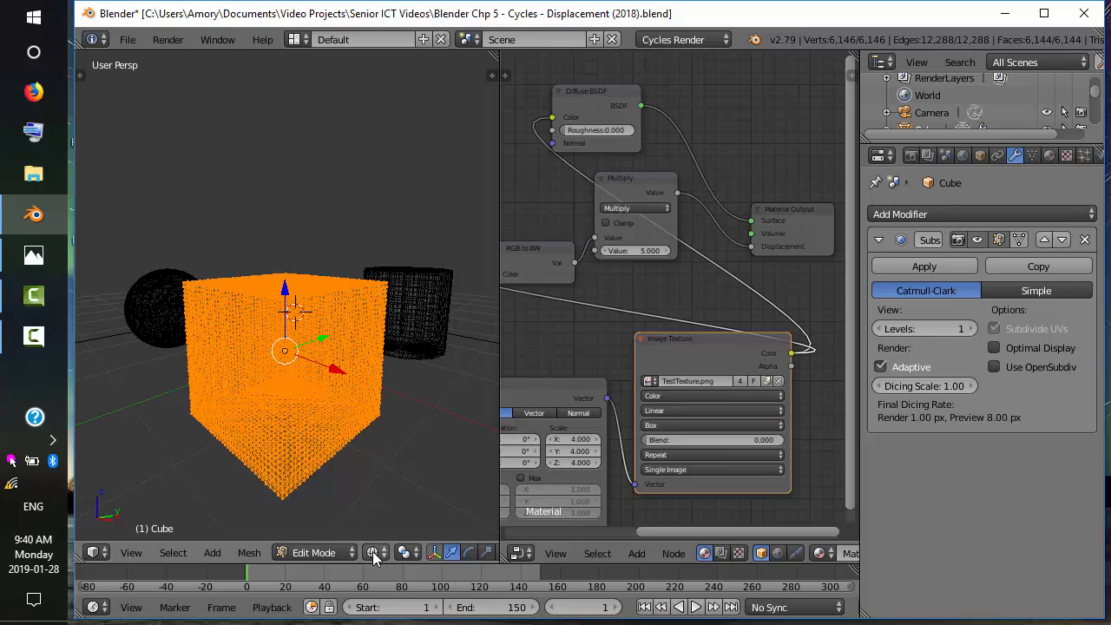
click(375, 553)
click(386, 435)
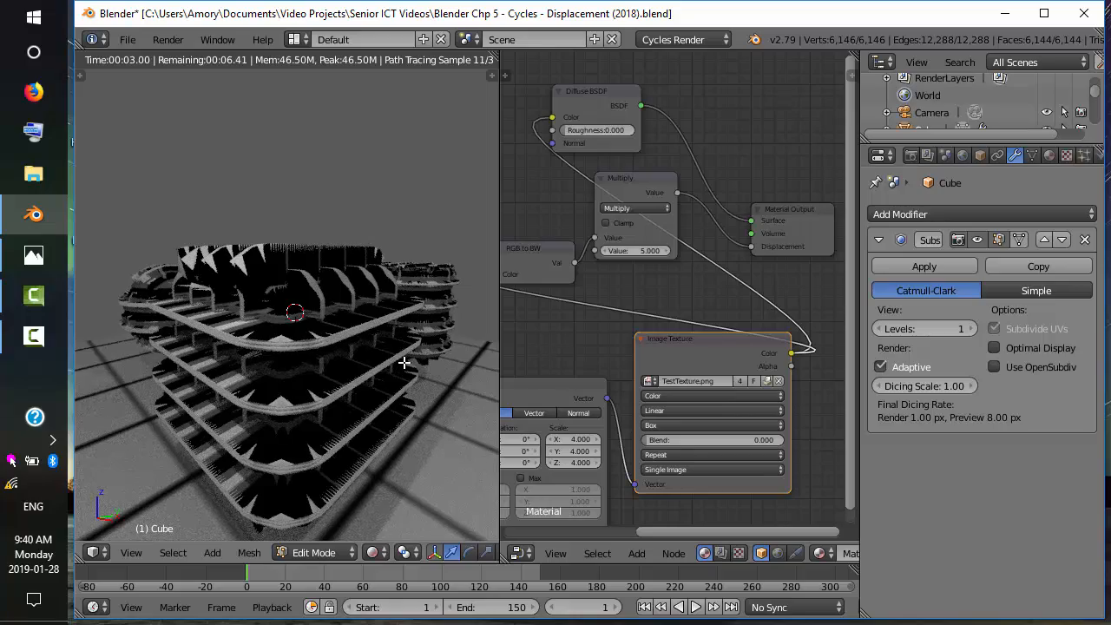
mouse_move(404, 362)
middle_down()
mouse_move(392, 396)
mouse_move(394, 380)
middle_up()
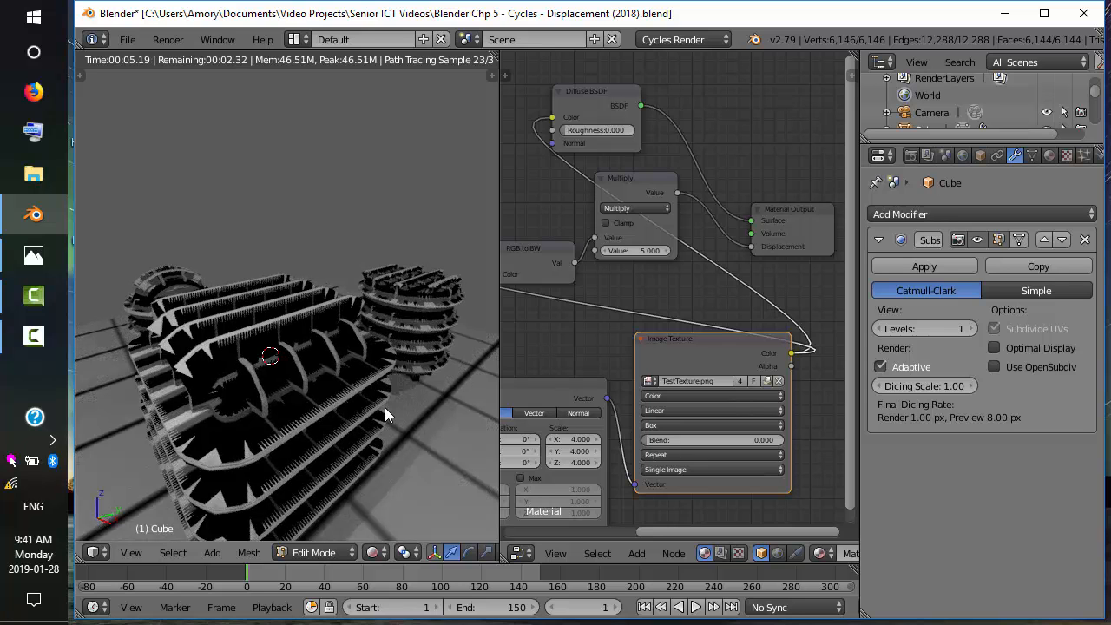
scroll(385, 408, down, 2)
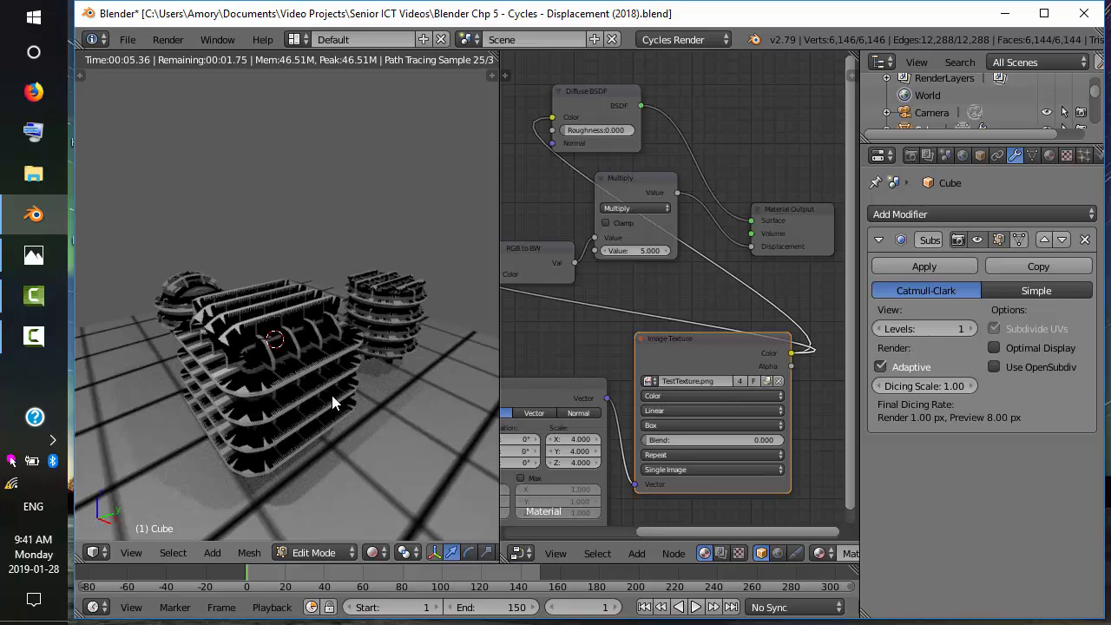
- Set the value of the cube material's Multiply node to -1
click(639, 250)
text(5.0)
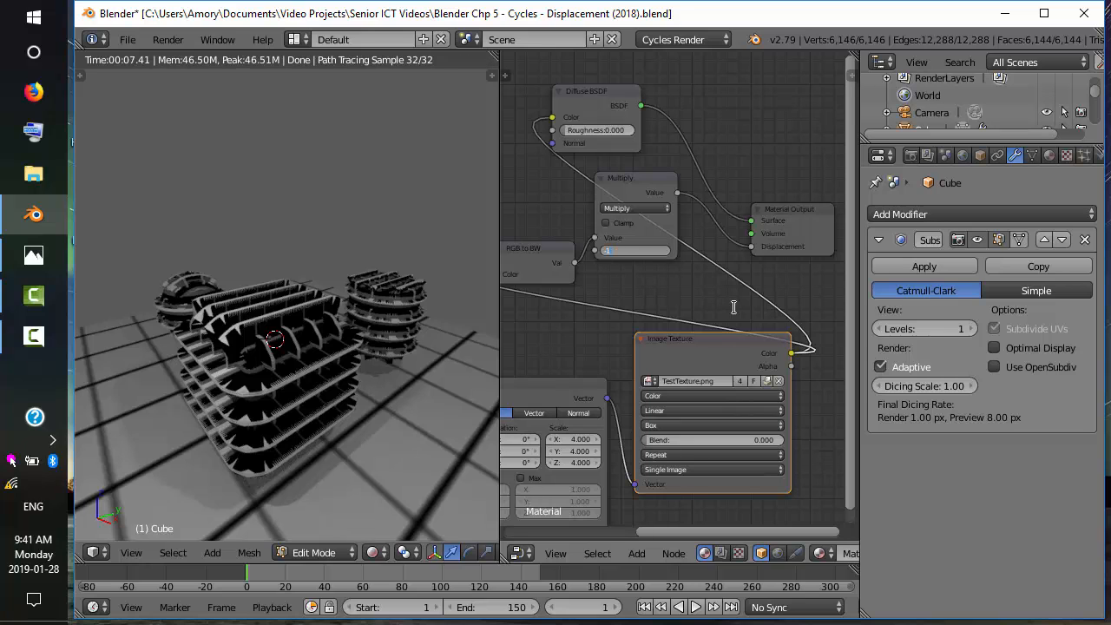
key(Return)
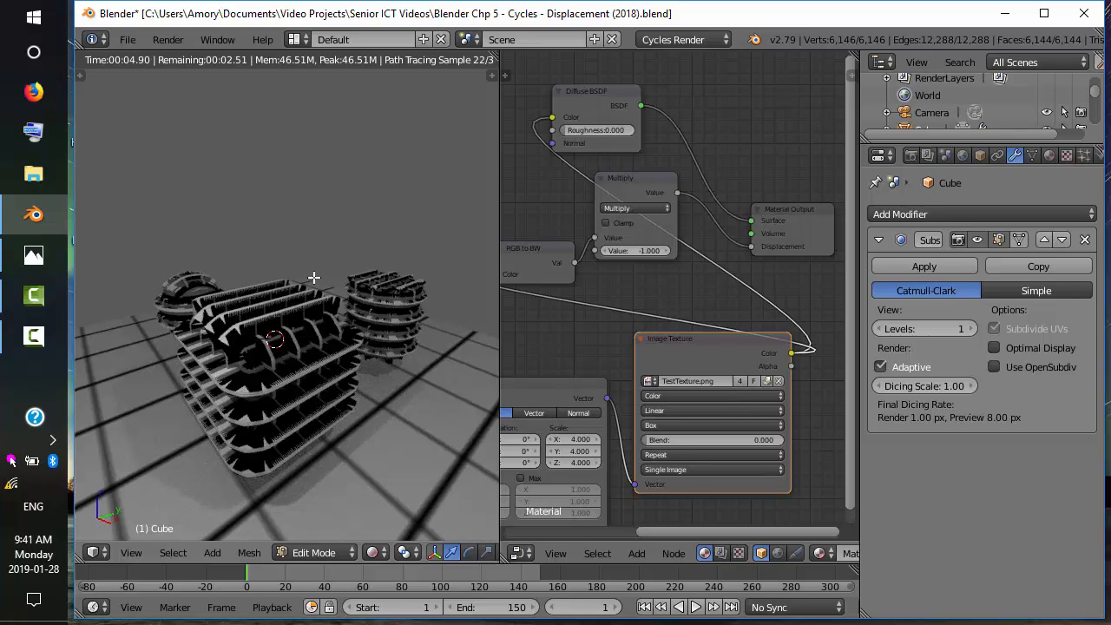
- Update the displacement preview by switching the viewport shading to Wireframe and back to Rendered, and inspect the cube with the negative multiplier
click(373, 552)
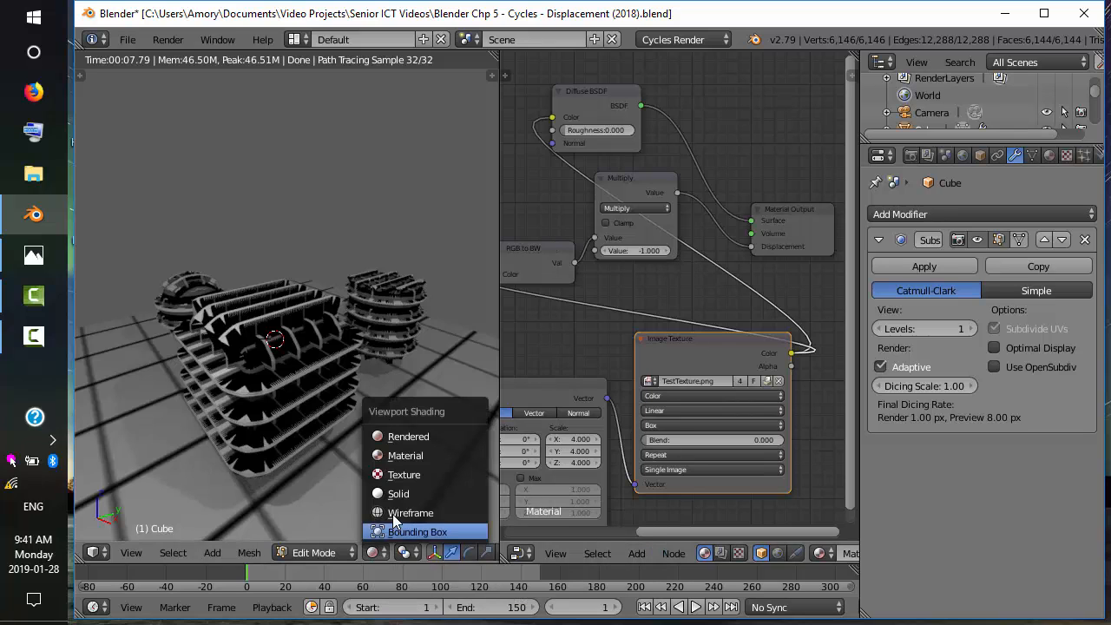
click(395, 511)
click(375, 553)
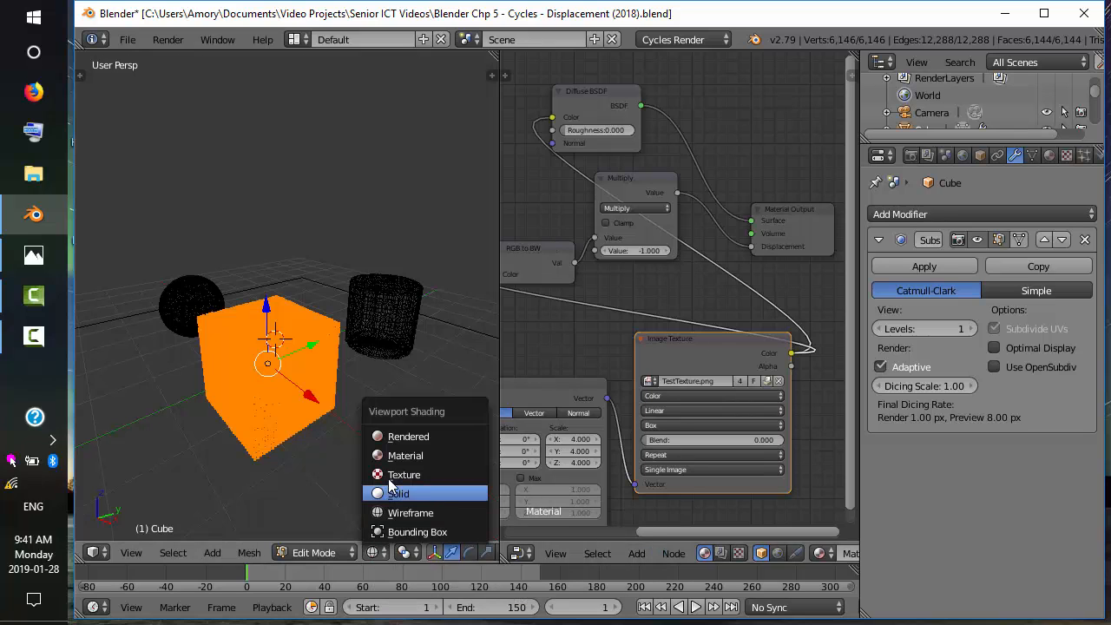
click(401, 439)
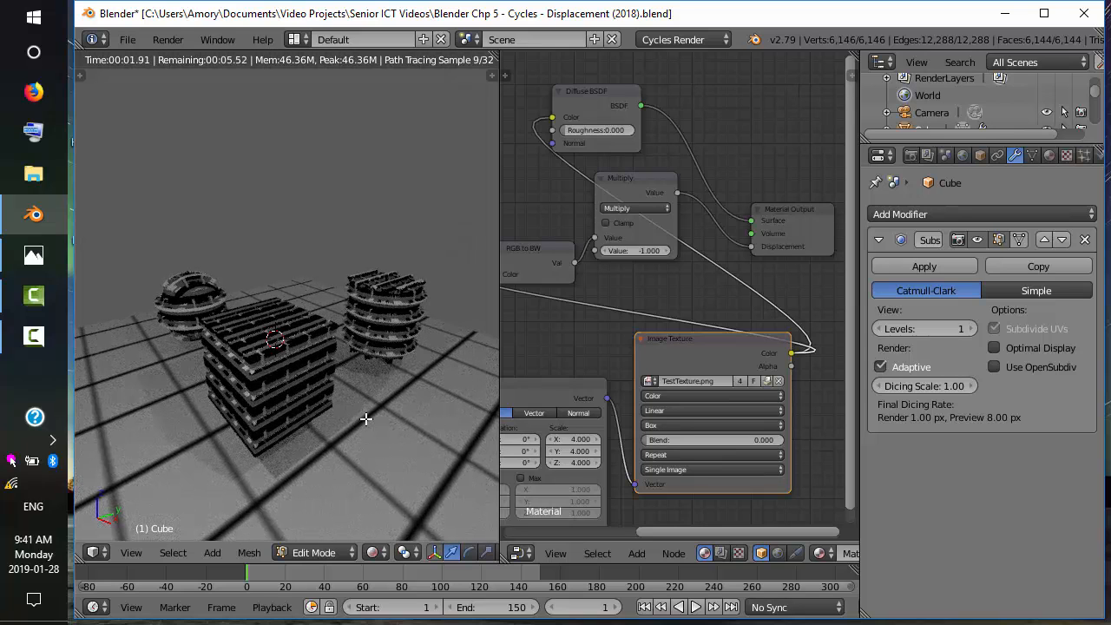
scroll(366, 418, up, 2)
middle_drag(350, 470, 357, 444)
scroll(357, 443, up, 1)
scroll(355, 441, down, 1)
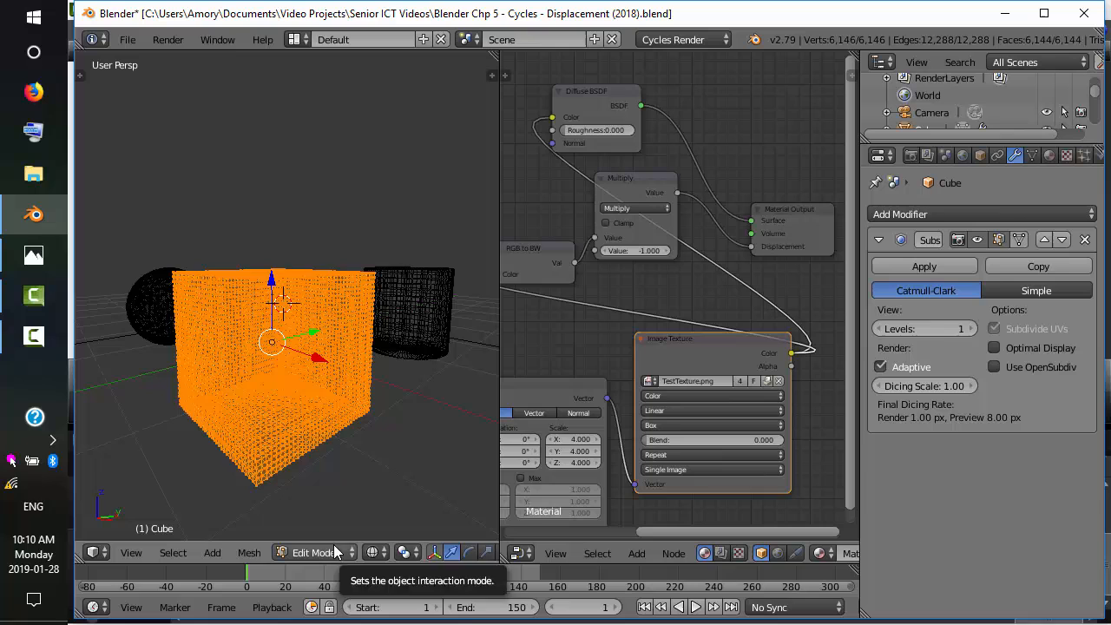
- Leave Edit Mode, select the sphere, and preview the scene in Rendered viewport shading
key(Tab)
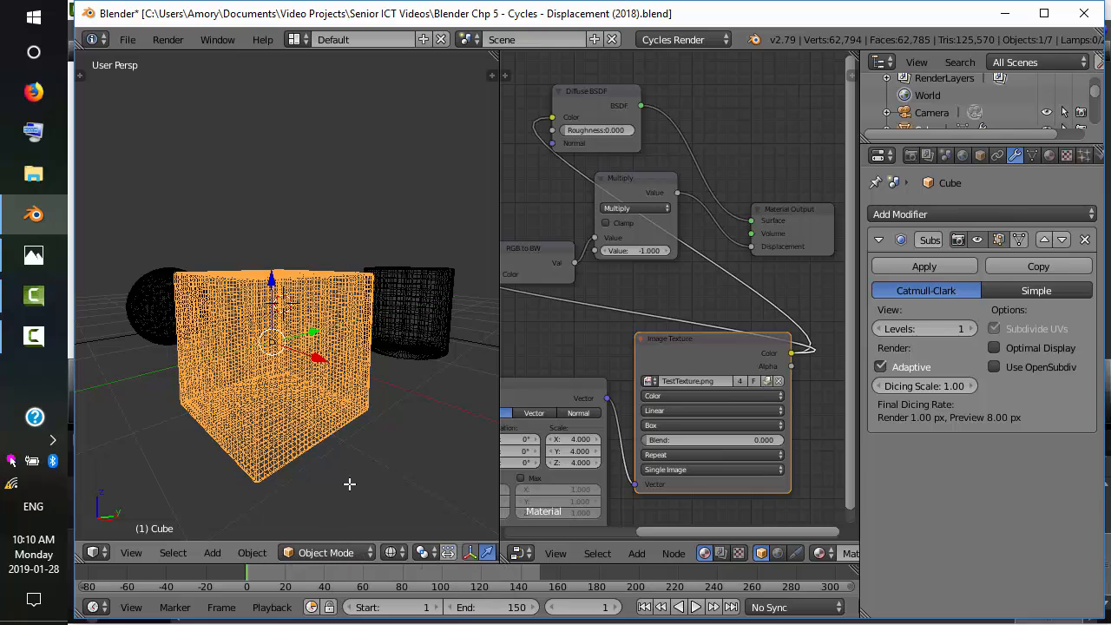
right_click(419, 310)
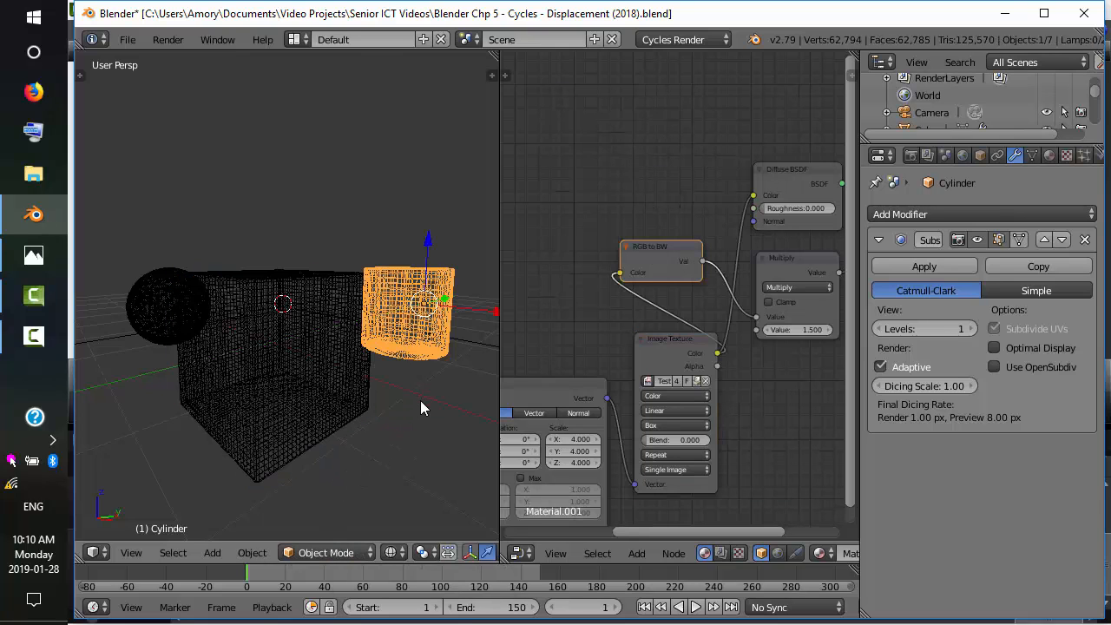
middle_drag(420, 400, 425, 437)
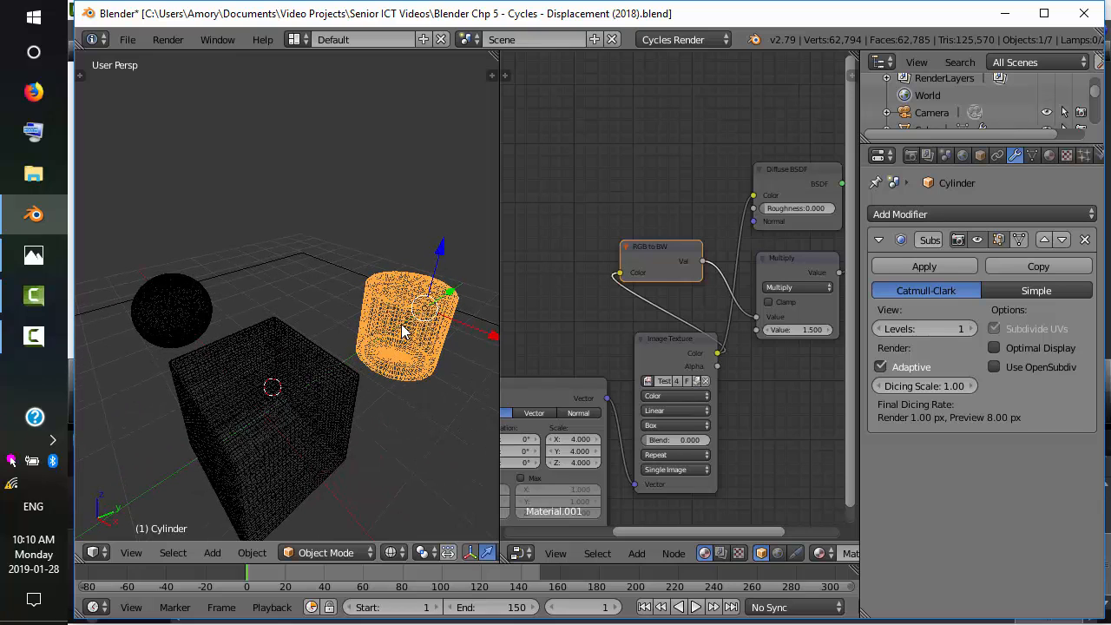
right_click(173, 318)
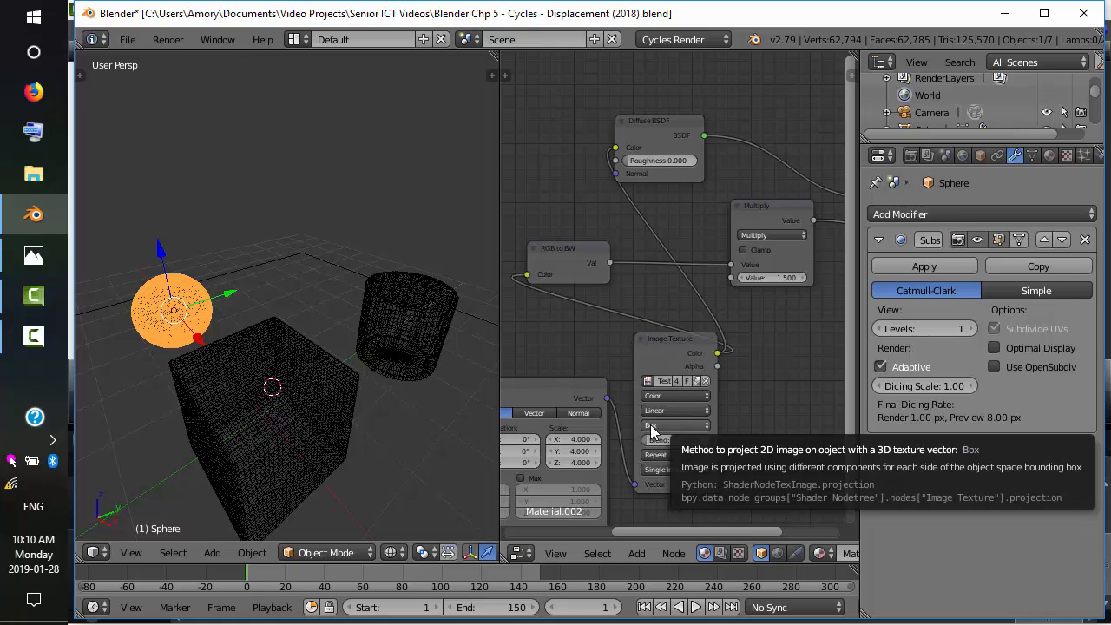
click(391, 553)
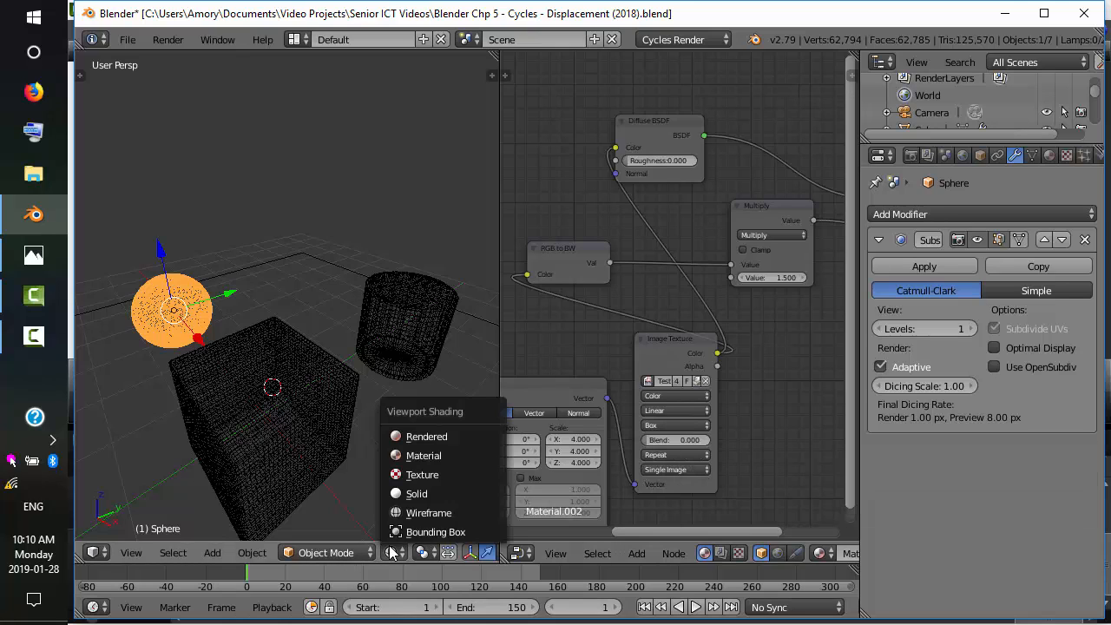
click(419, 440)
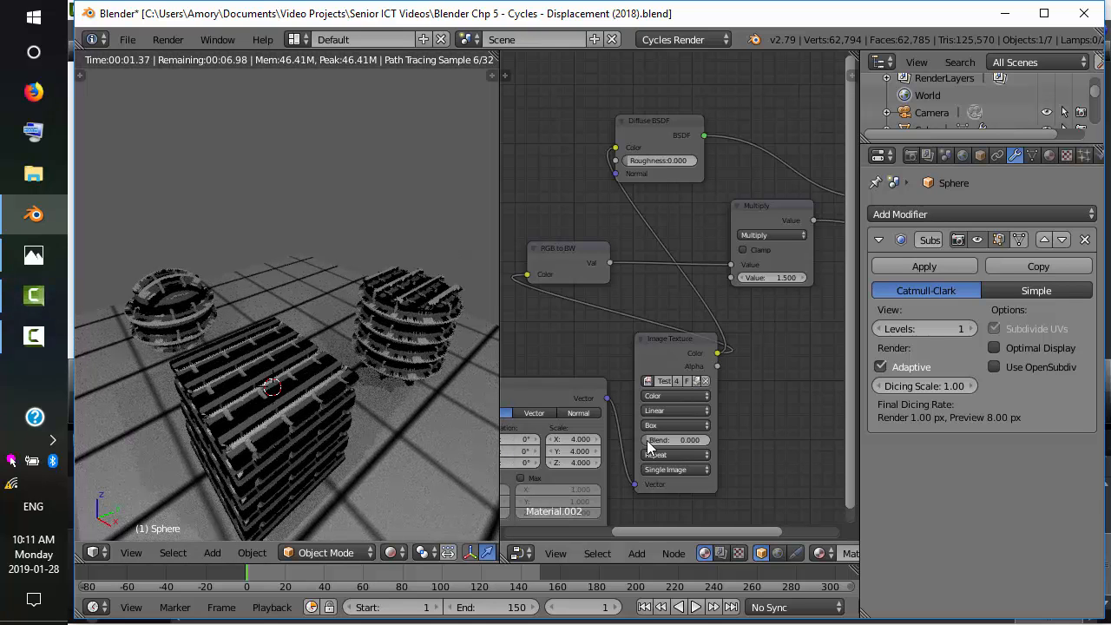
- Try the Sphere projection on the sphere's Image Texture node and inspect the resulting displacement
click(679, 424)
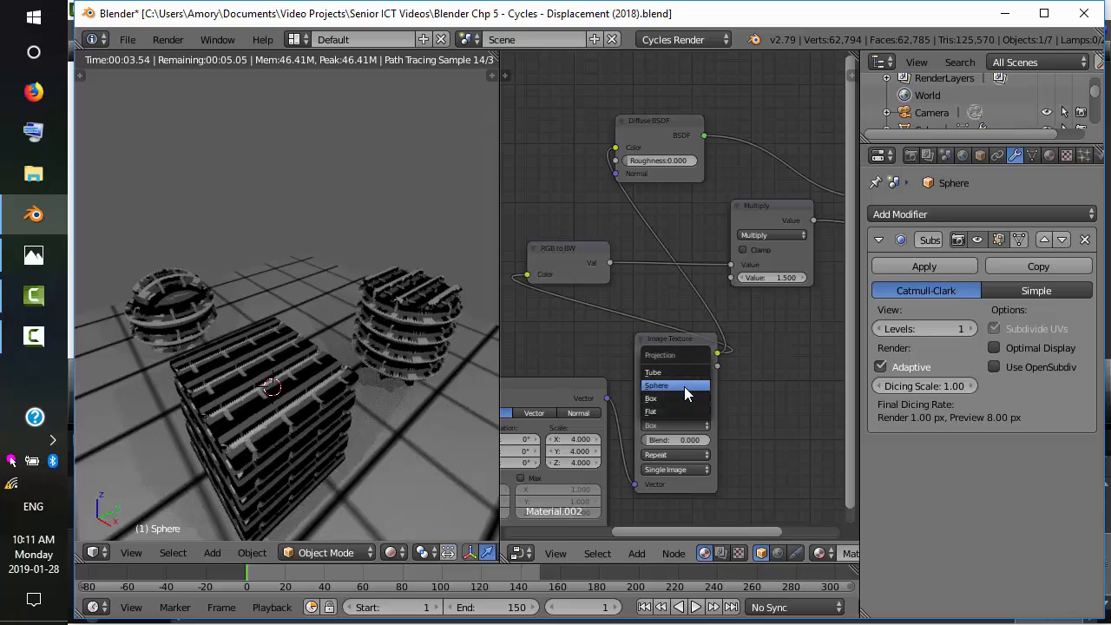
click(684, 386)
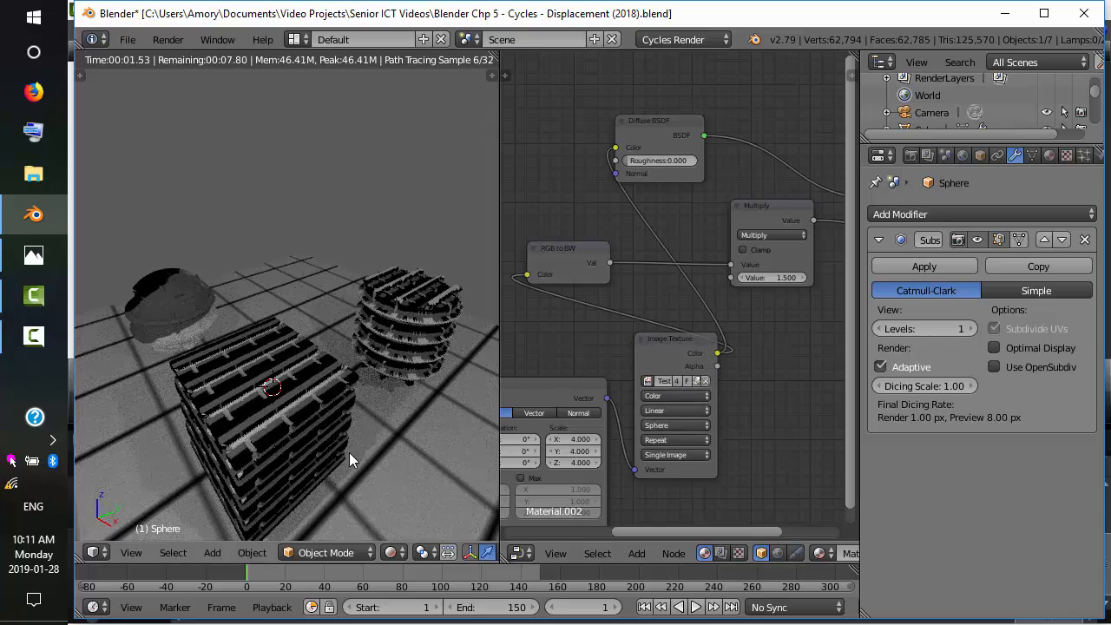
middle_drag(349, 453, 408, 392)
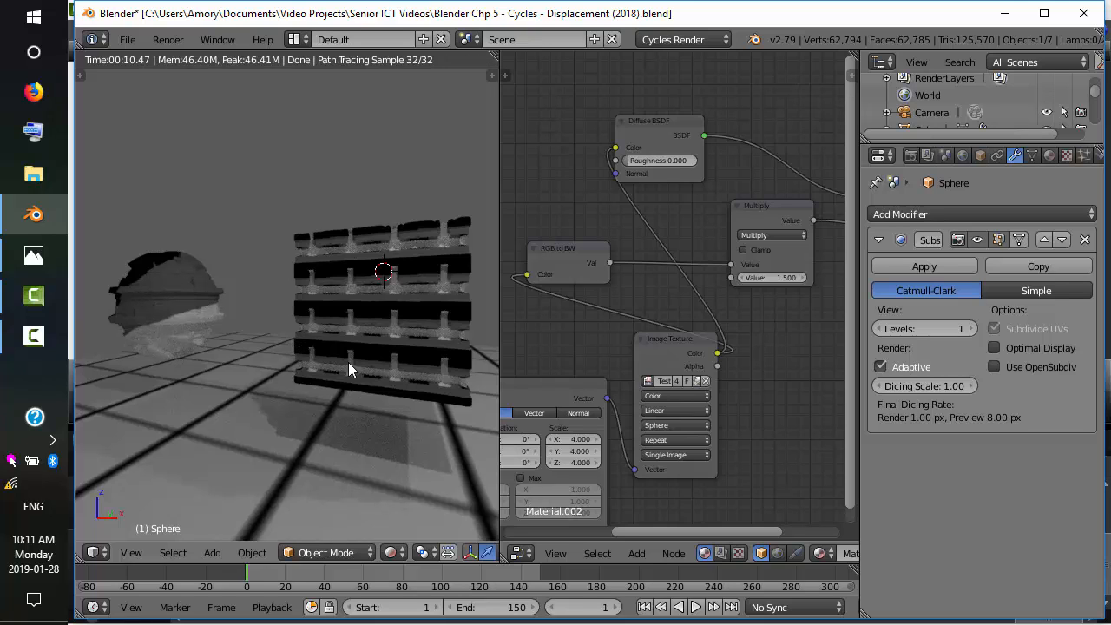
- Restore the Box projection on the sphere's Image Texture node and view the displaced objects again
click(691, 427)
click(692, 400)
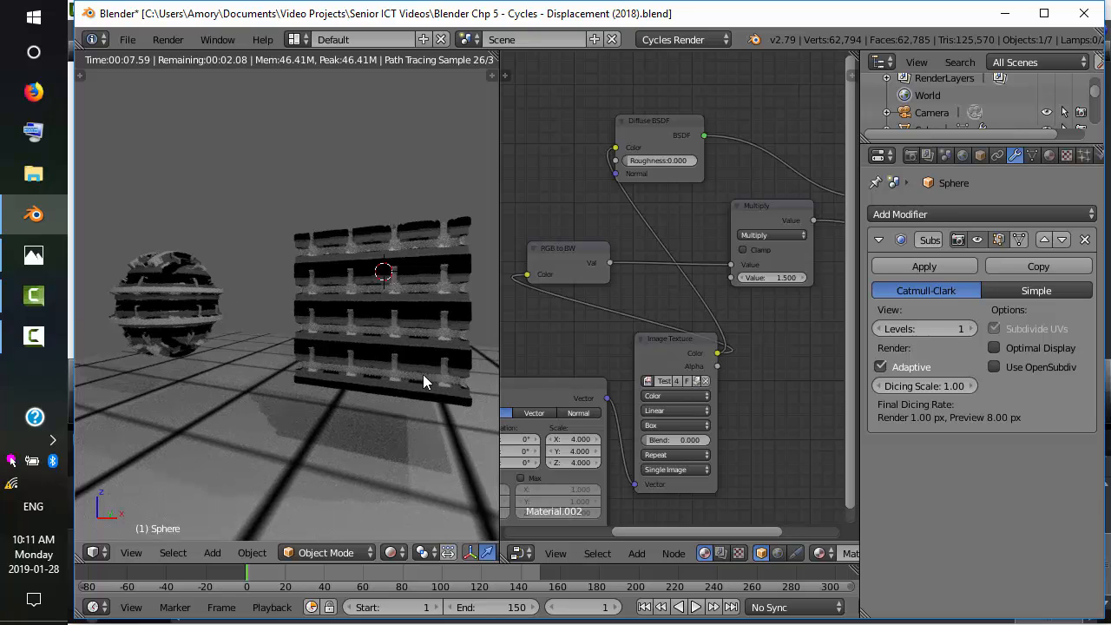
middle_drag(423, 374, 341, 418)
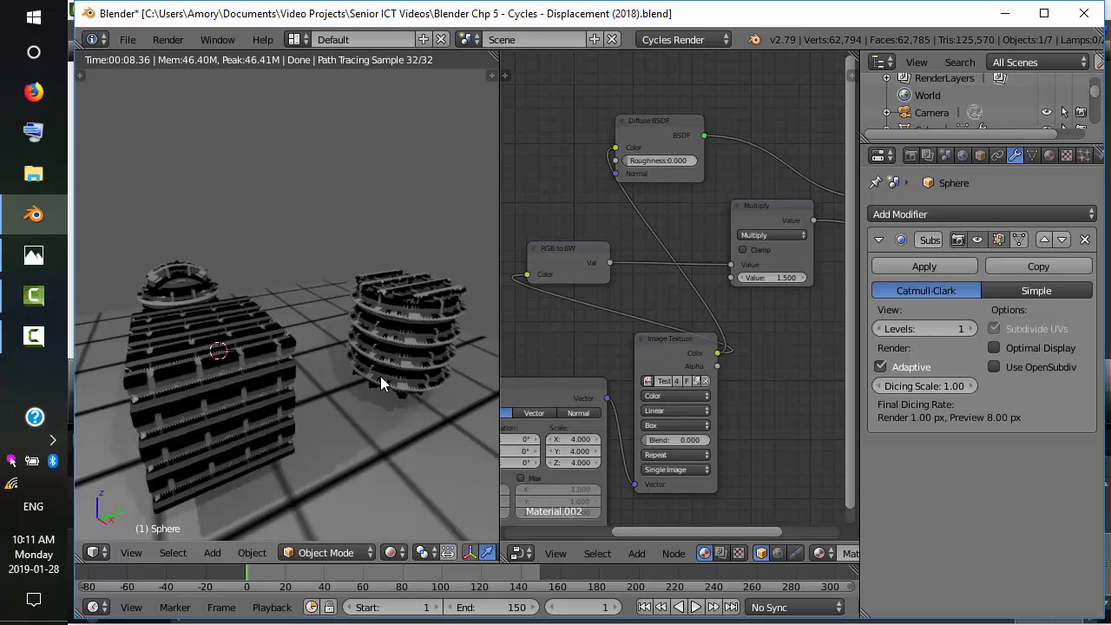
- Select the cylinder in Wireframe shading and return the viewport to Rendered shading
click(392, 553)
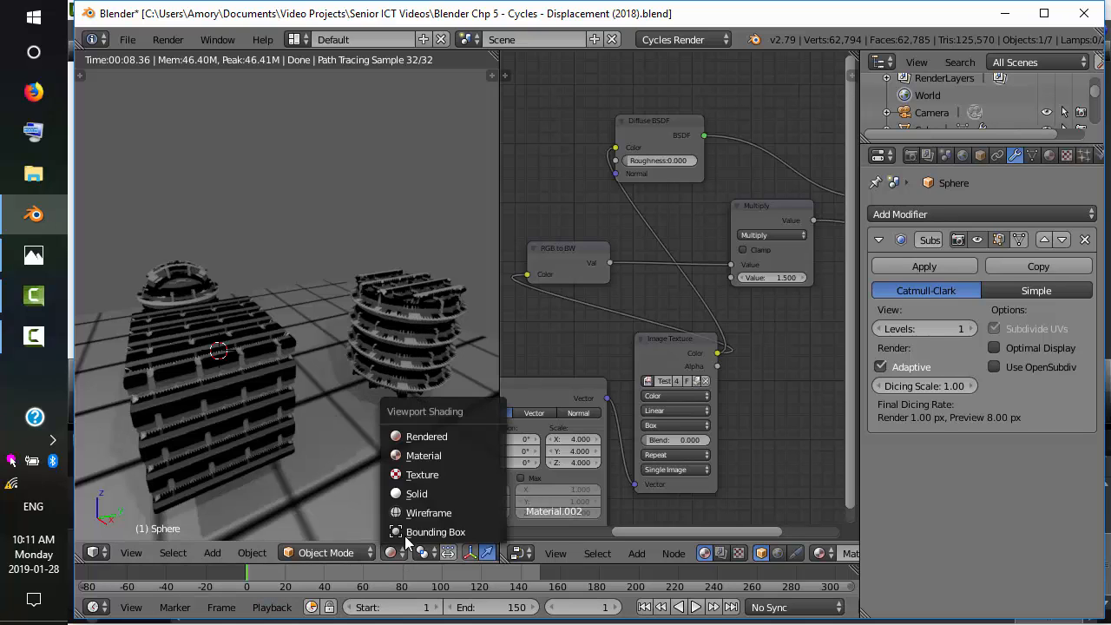
click(420, 513)
right_click(390, 303)
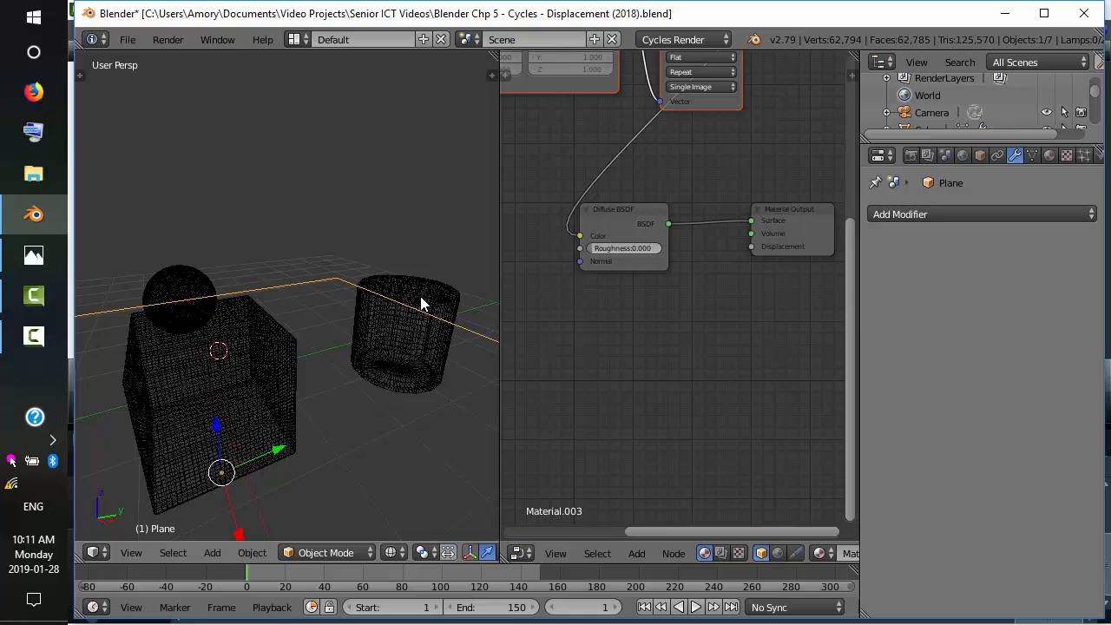
right_click(423, 317)
click(393, 553)
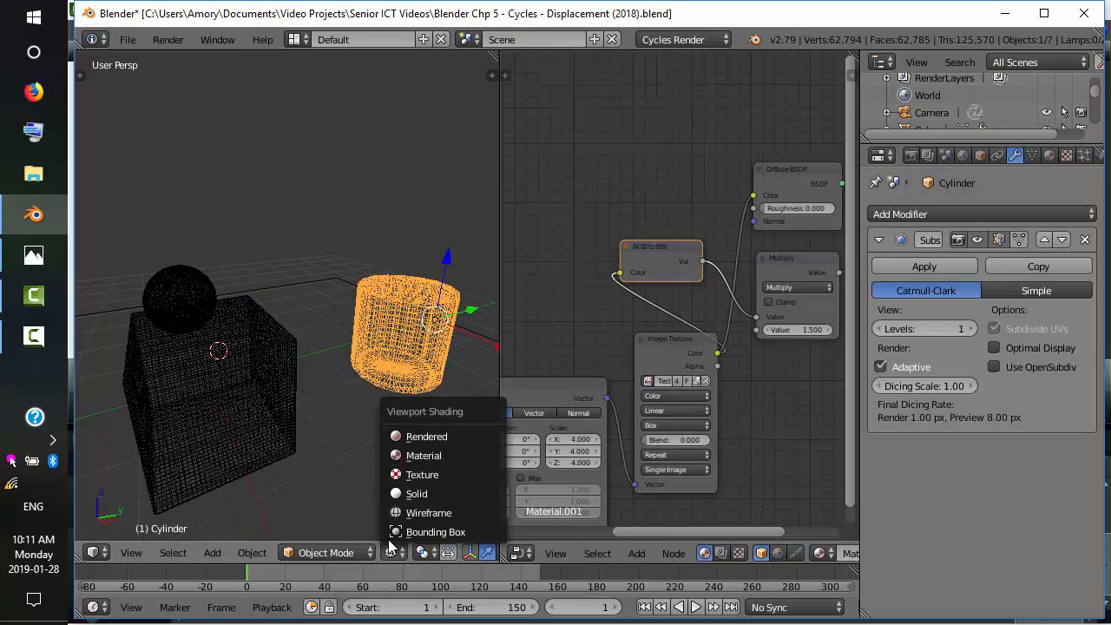
click(417, 436)
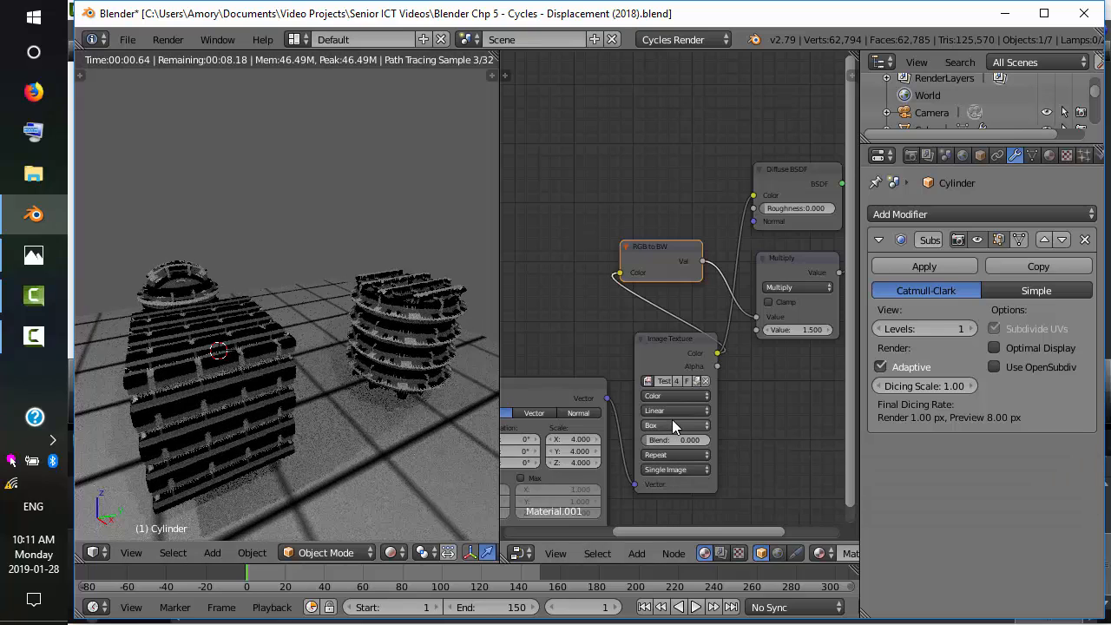
- Try the Tube projection on the cylinder's Image Texture node and inspect the displacement around its side and top
click(672, 424)
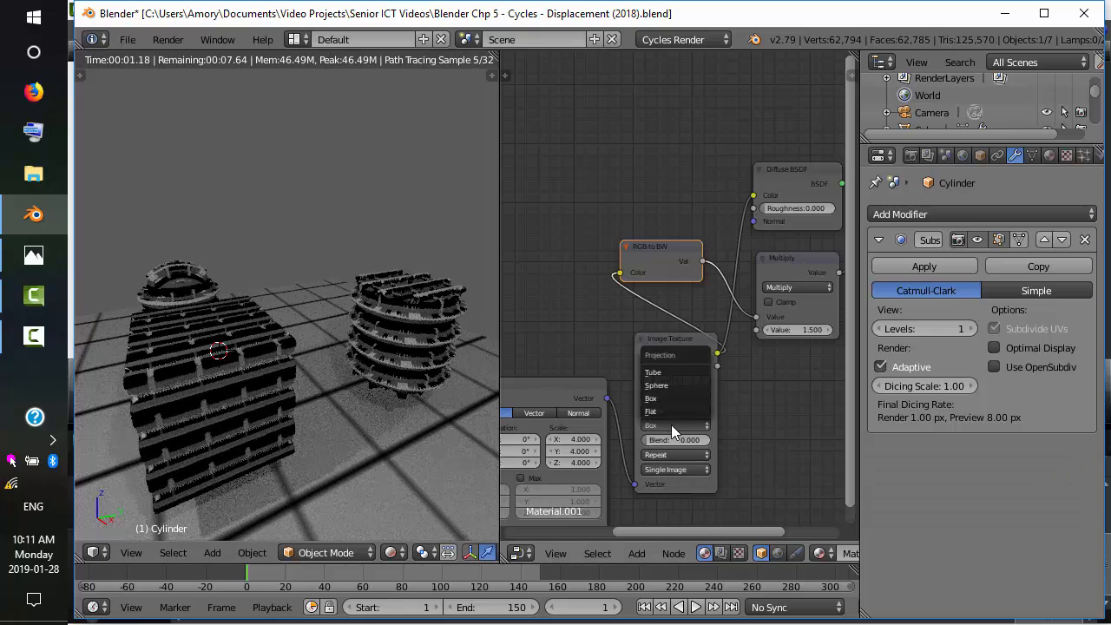
click(673, 372)
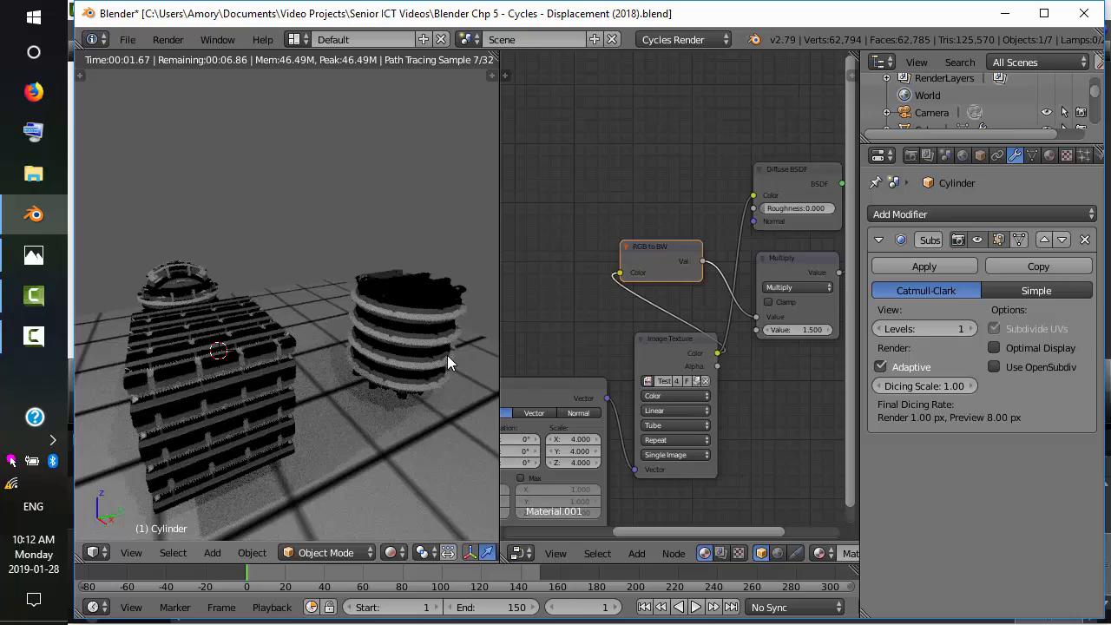
scroll(450, 349, up, 6)
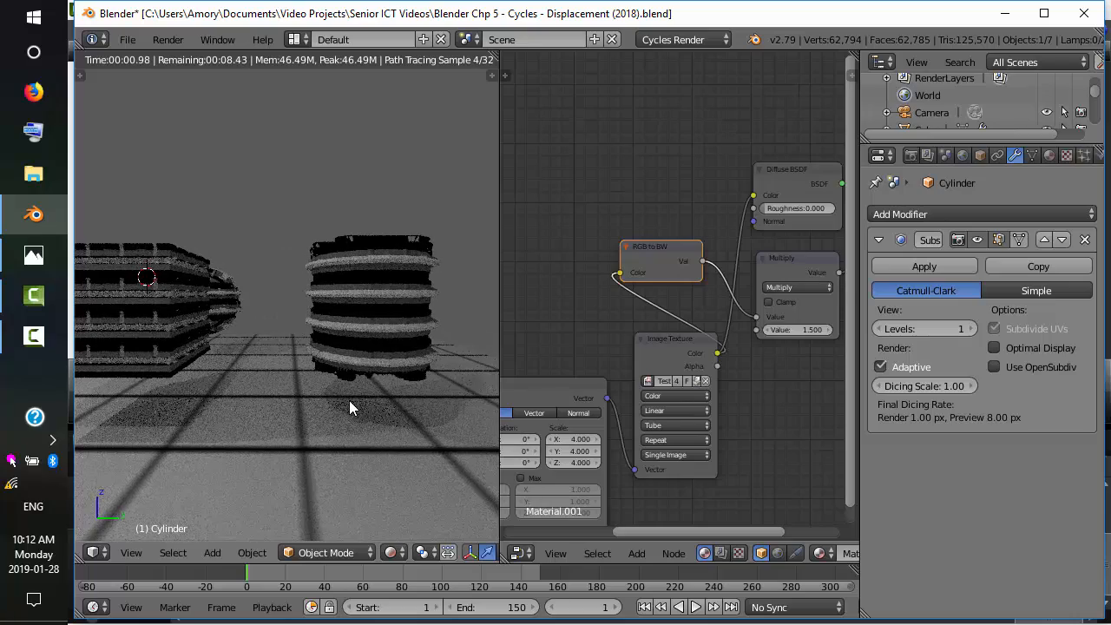
scroll(349, 401, up, 2)
scroll(358, 421, down, 5)
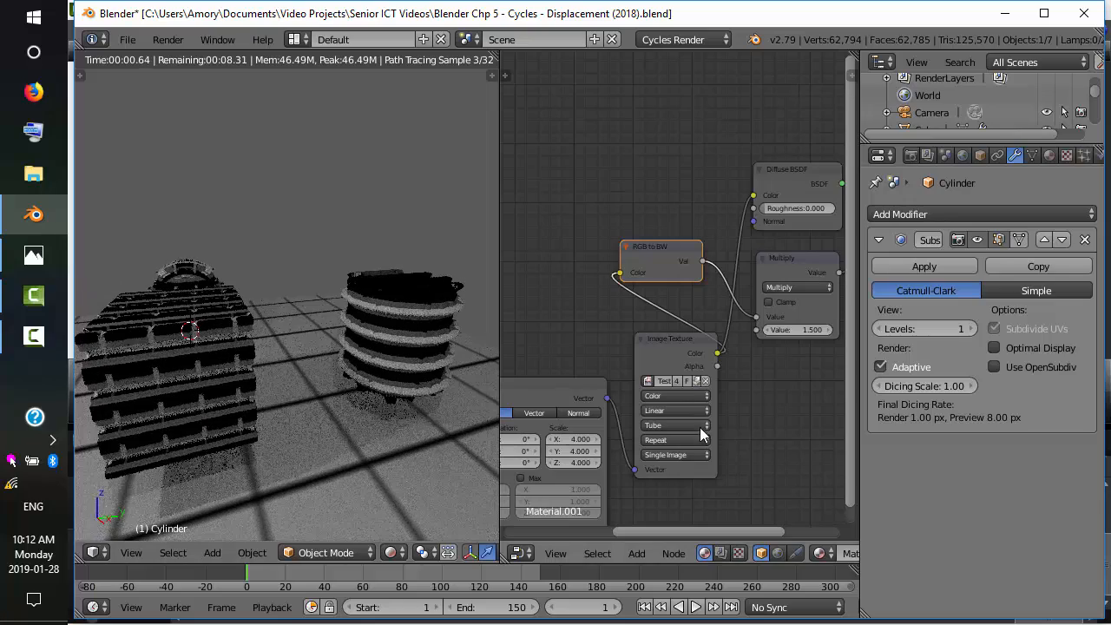
- Restore the Box projection on the cylinder's Image Texture node and inspect the displaced objects from several angles
click(699, 425)
click(696, 398)
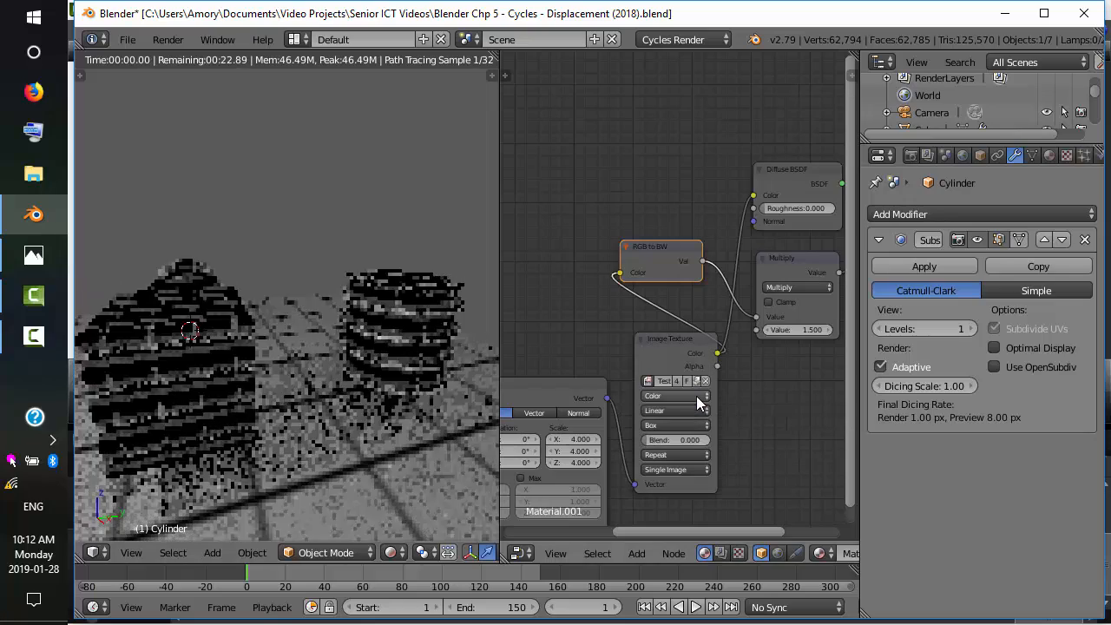
scroll(398, 425, up, 6)
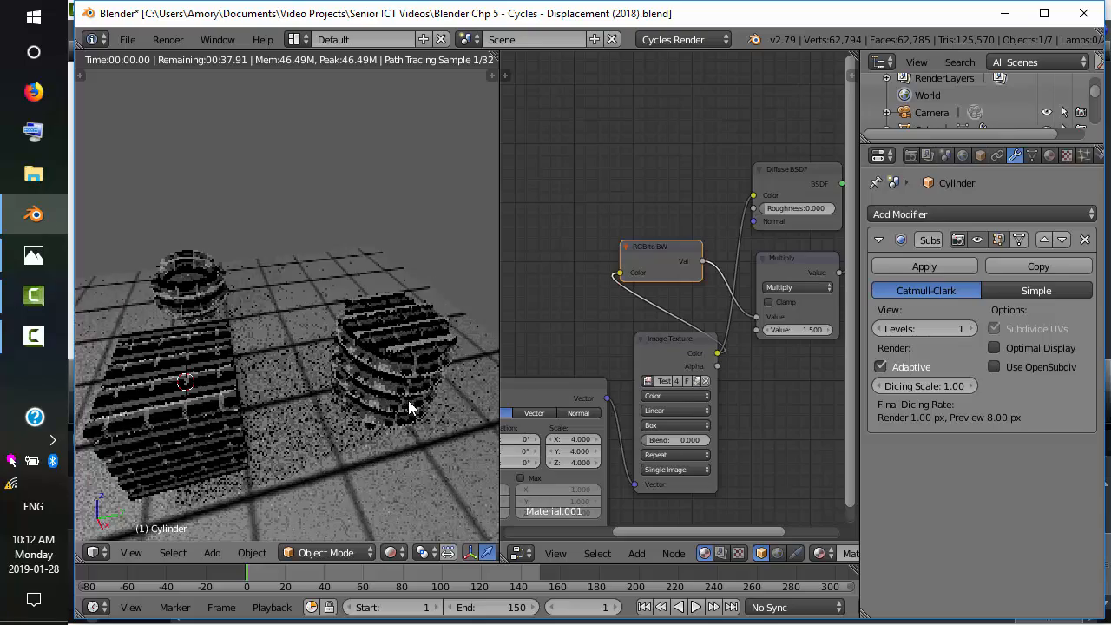
scroll(397, 425, down, 6)
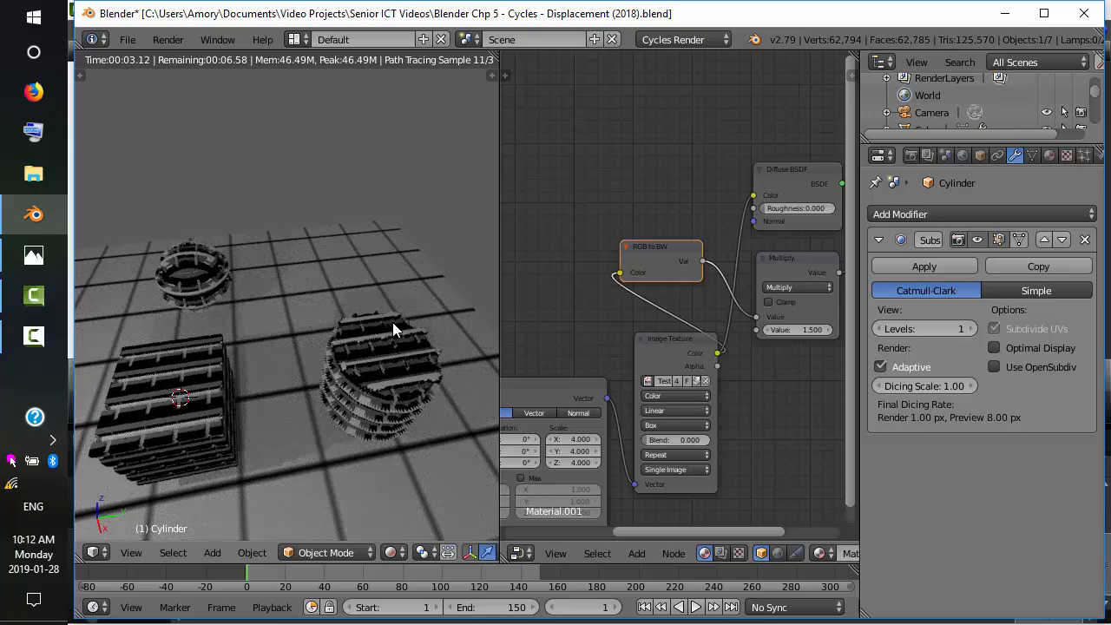
middle_drag(440, 457, 467, 406)
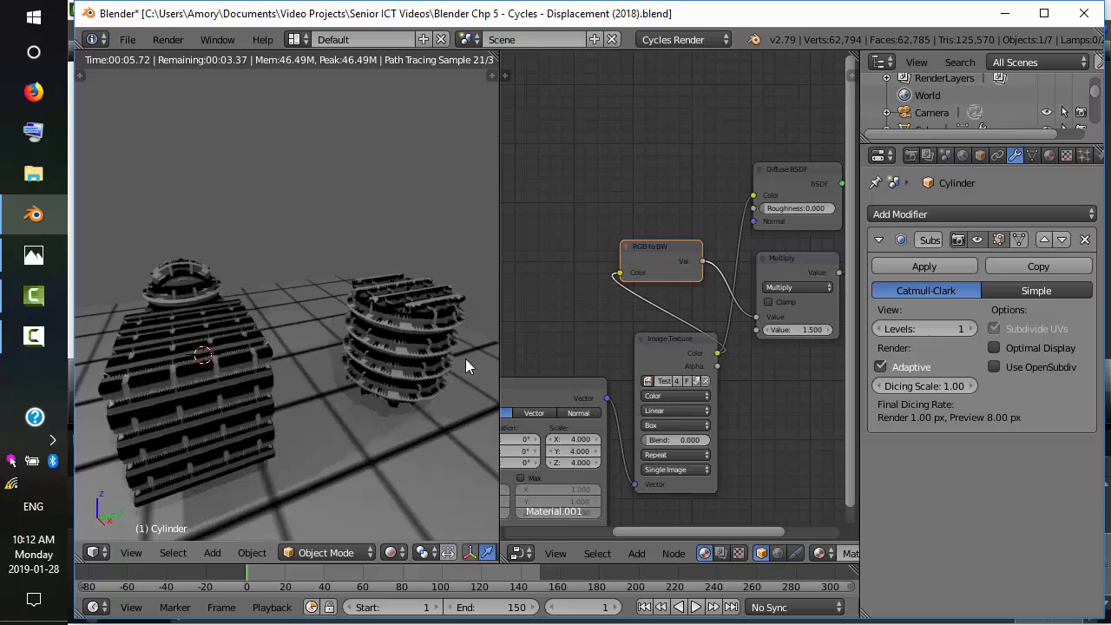
mouse_move(465, 358)
middle_down()
mouse_move(431, 376)
mouse_move(420, 408)
mouse_move(360, 409)
mouse_move(347, 397)
mouse_move(399, 409)
mouse_move(363, 415)
mouse_move(336, 401)
middle_up()
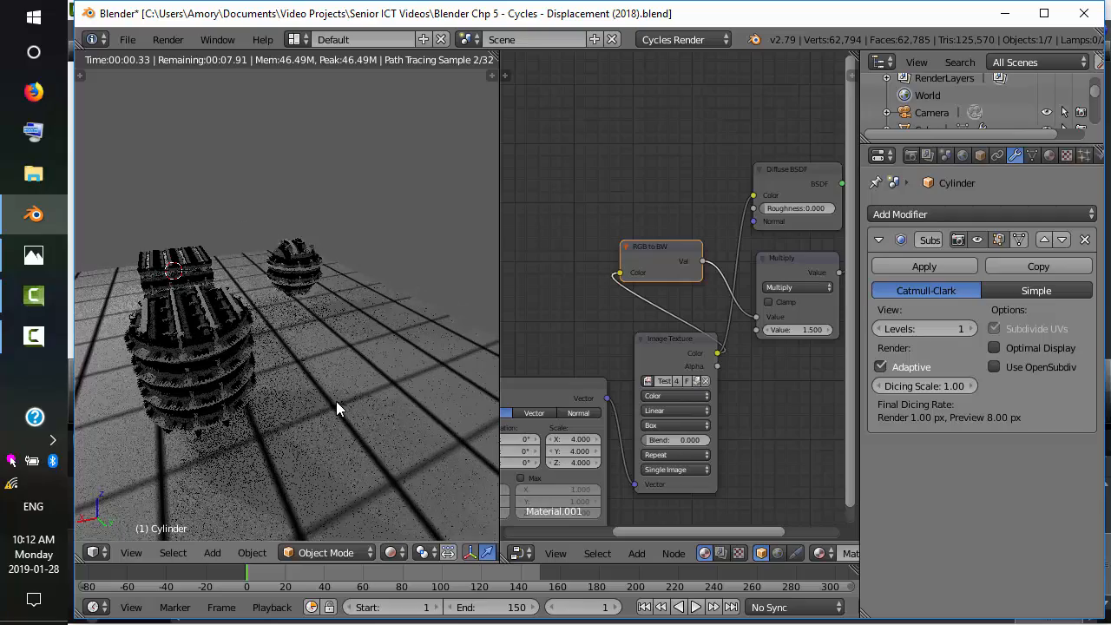
mouse_move(256, 417)
middle_down()
mouse_move(318, 436)
mouse_move(458, 394)
middle_up()
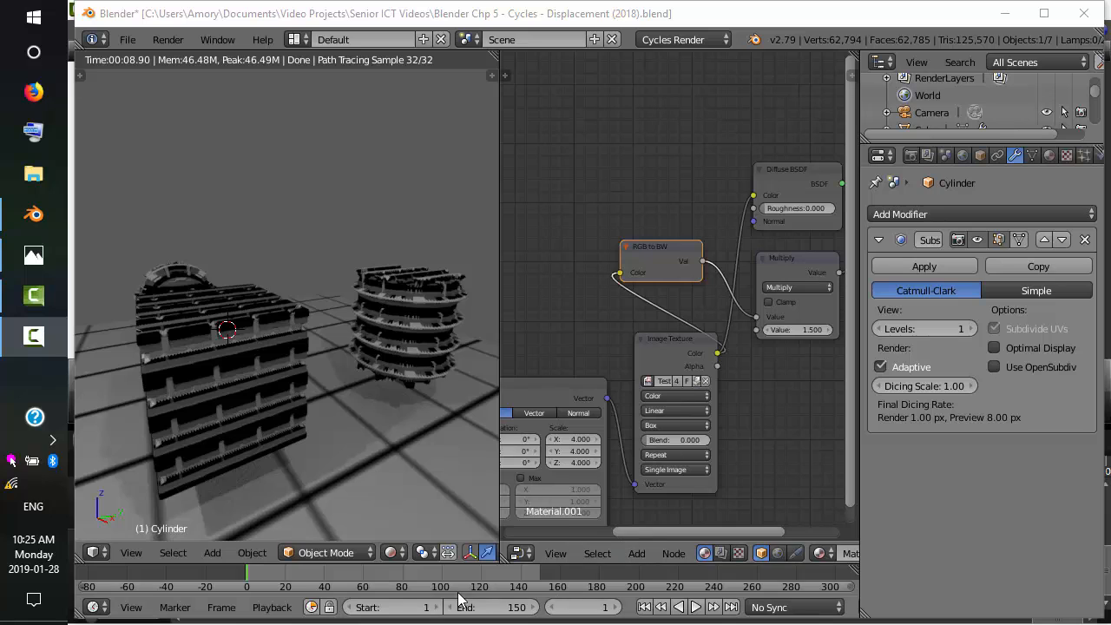
- Select the cube in Wireframe shading and switch the viewport back to Rendered shading
click(393, 553)
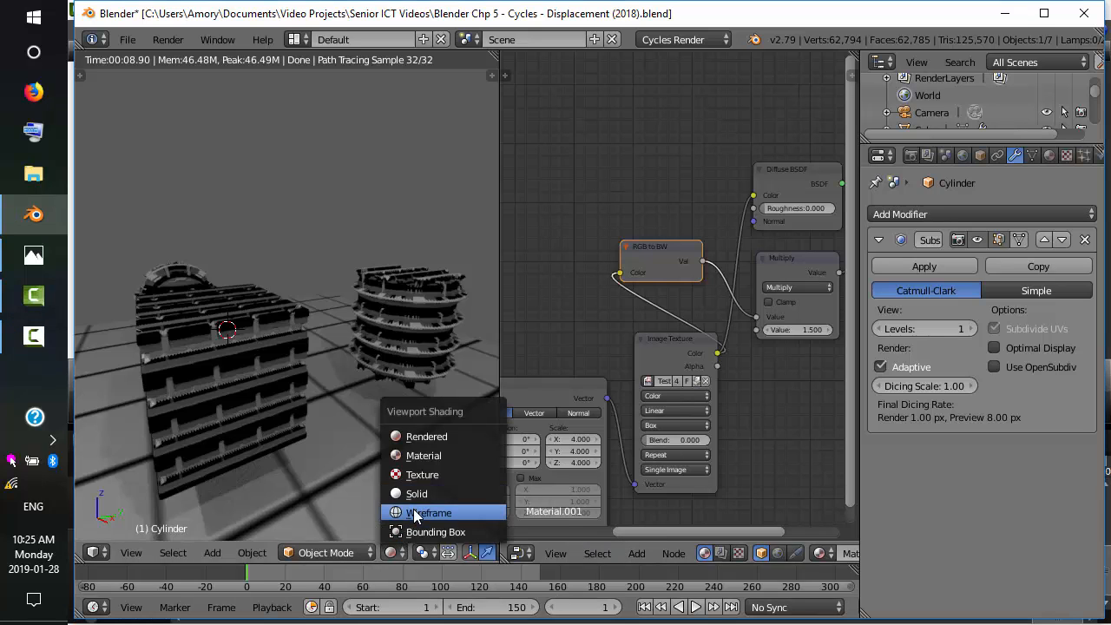
click(408, 513)
right_click(254, 403)
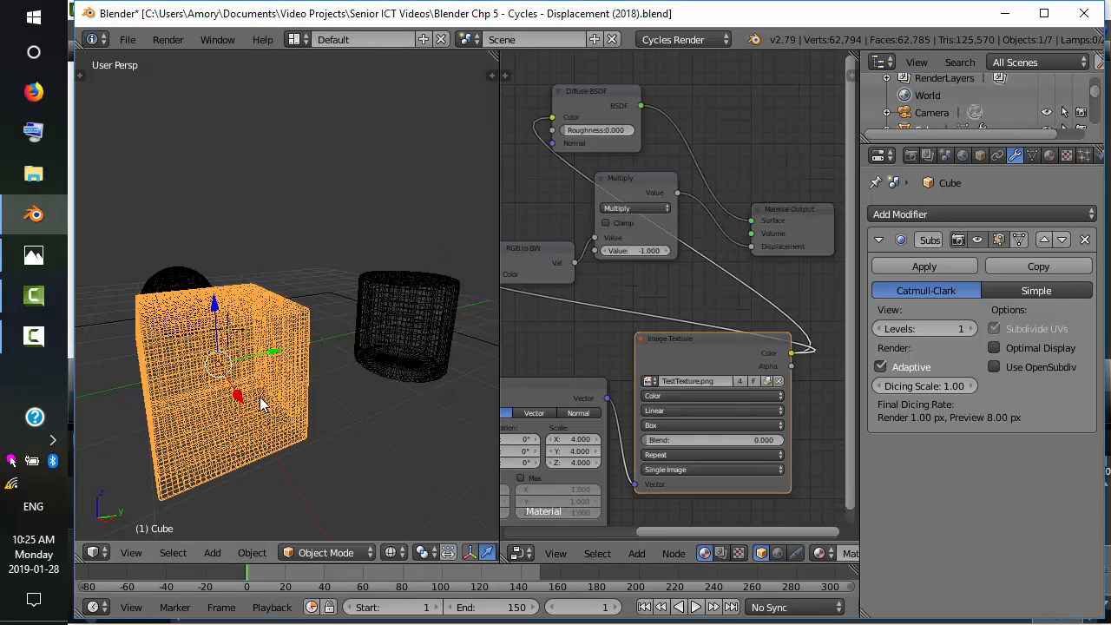
click(393, 553)
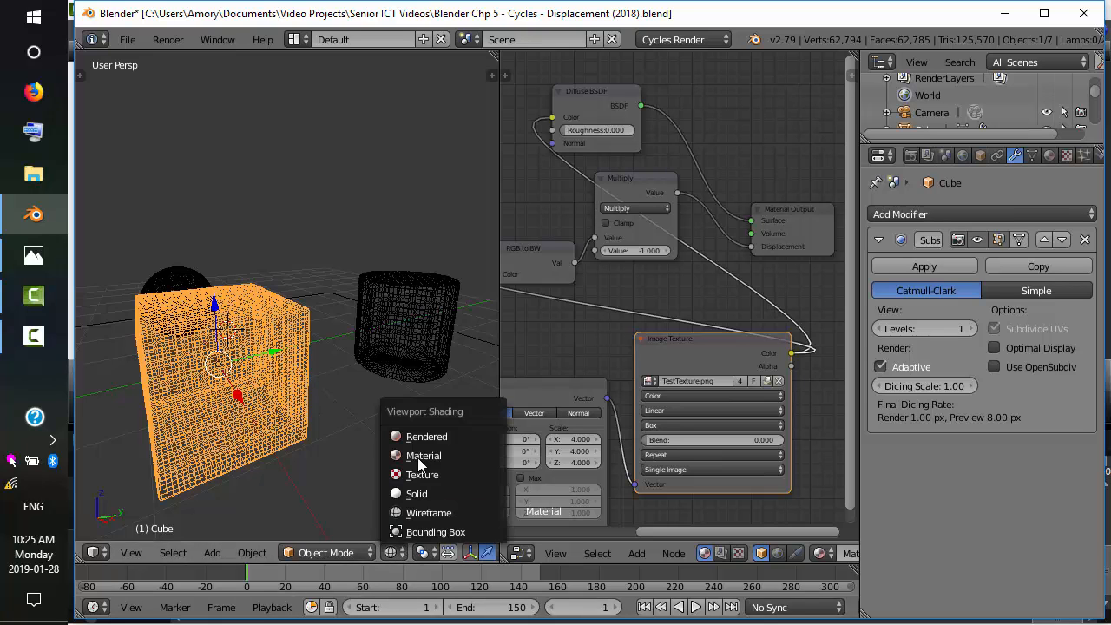
click(423, 434)
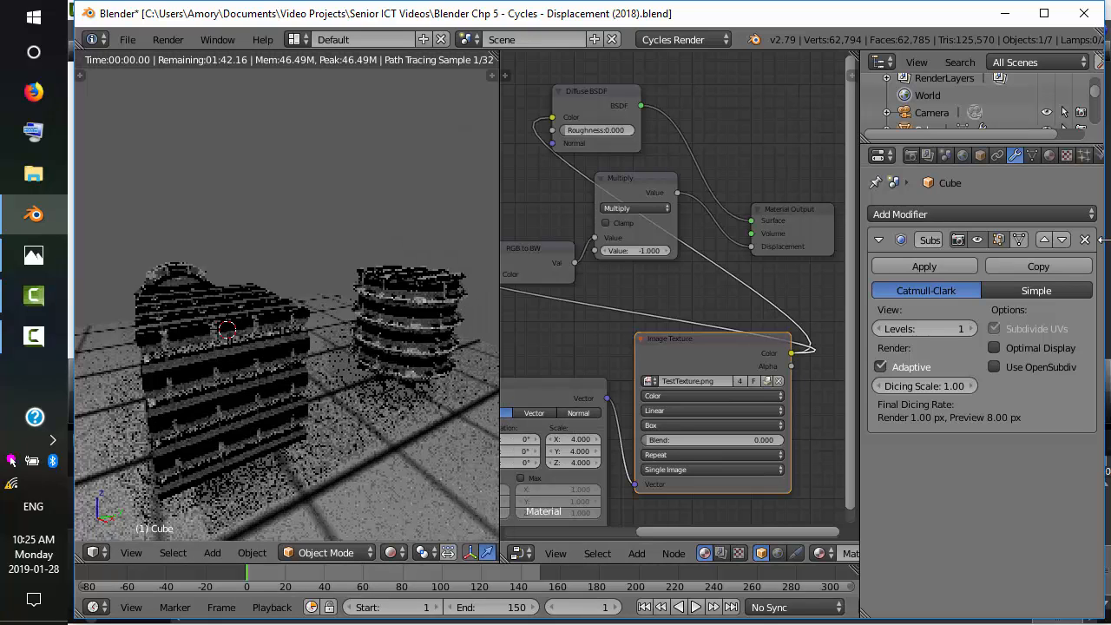
- Try the Bump displacement method in the cube's material settings and refresh the render by switching to Wireframe and back to Rendered shading
click(1049, 156)
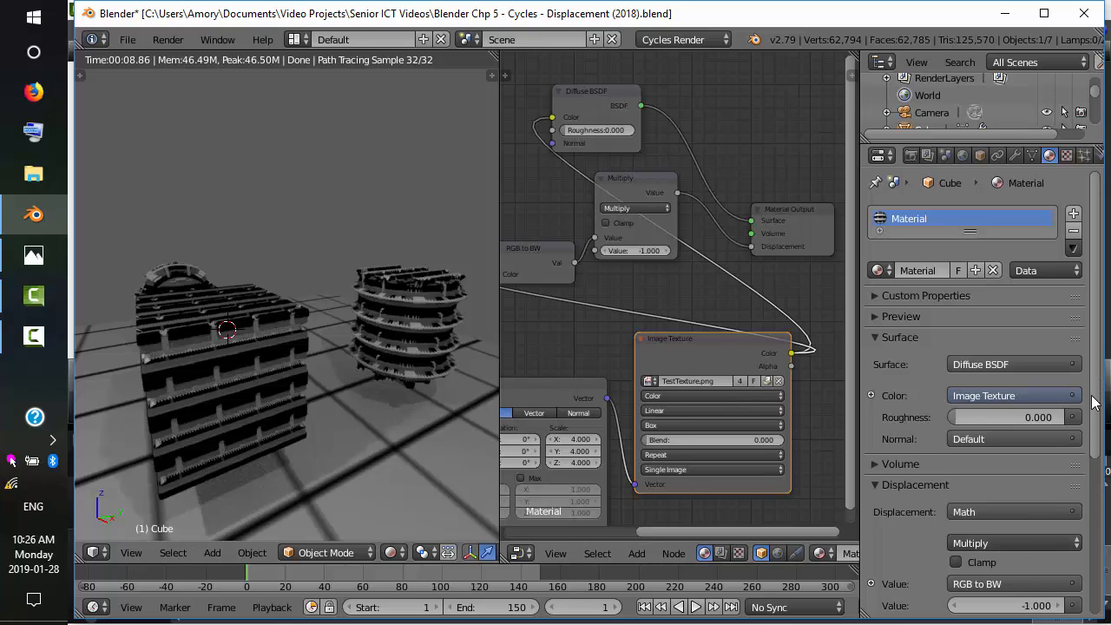
drag(1092, 395, 1089, 538)
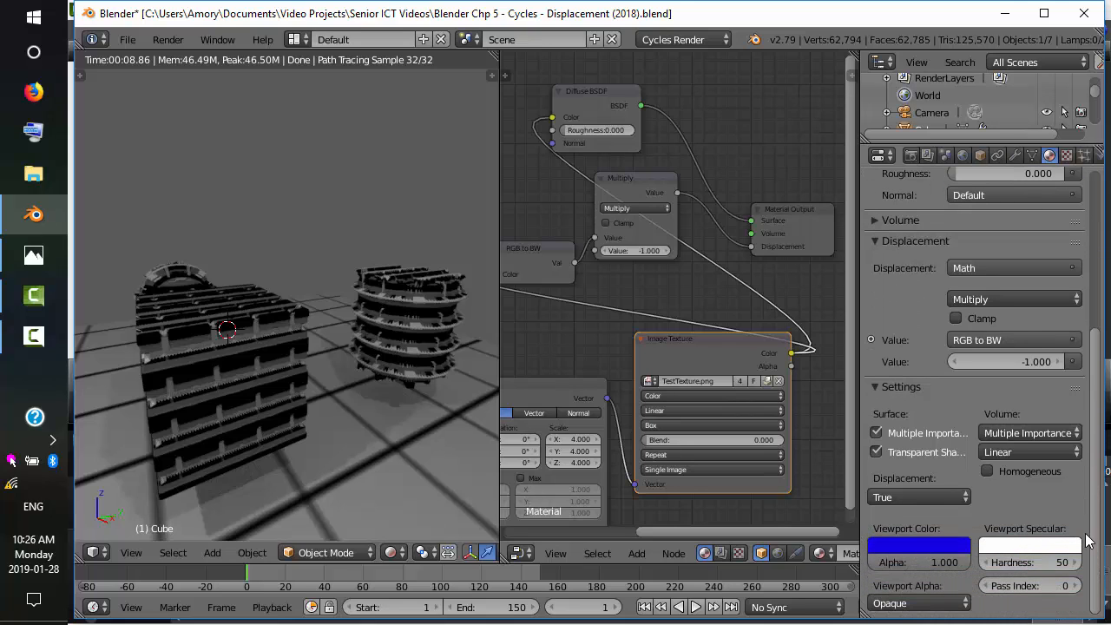
click(933, 495)
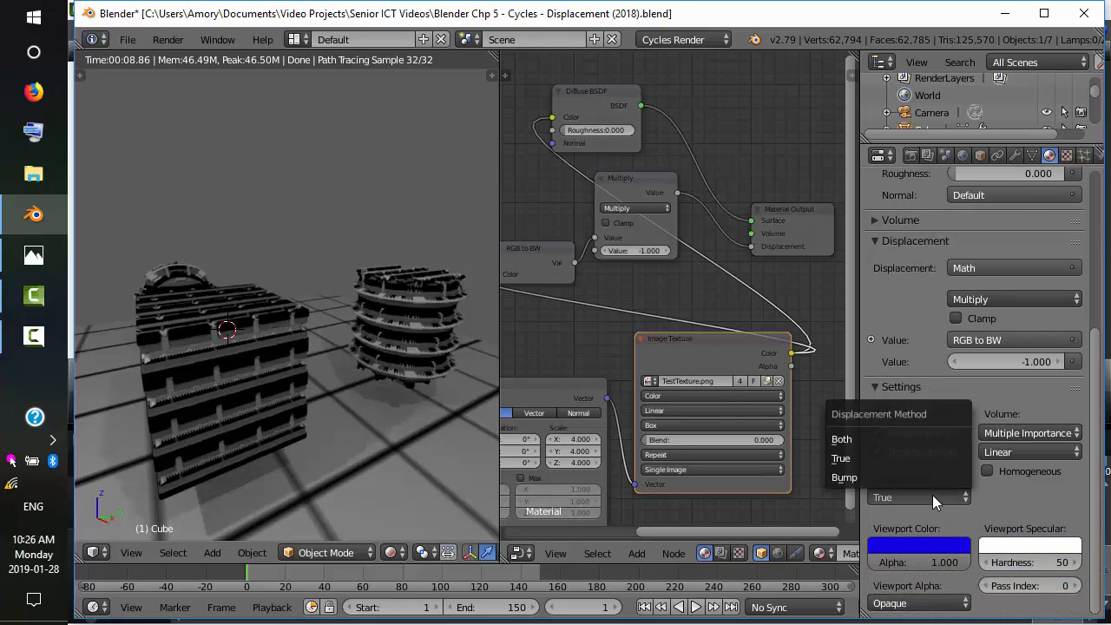
click(918, 478)
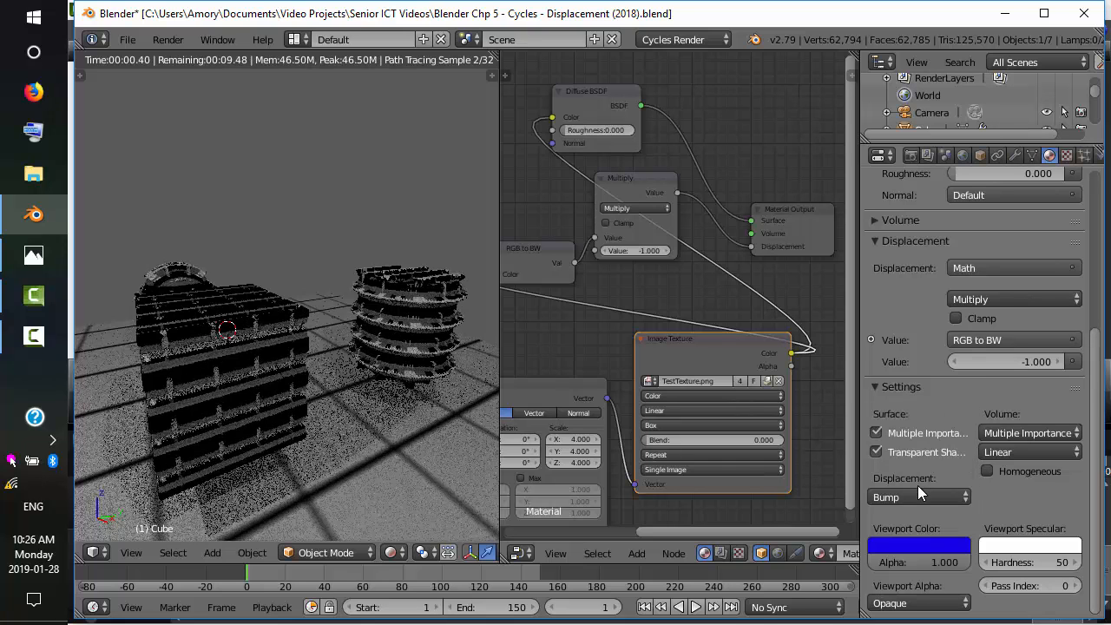
click(393, 552)
click(410, 513)
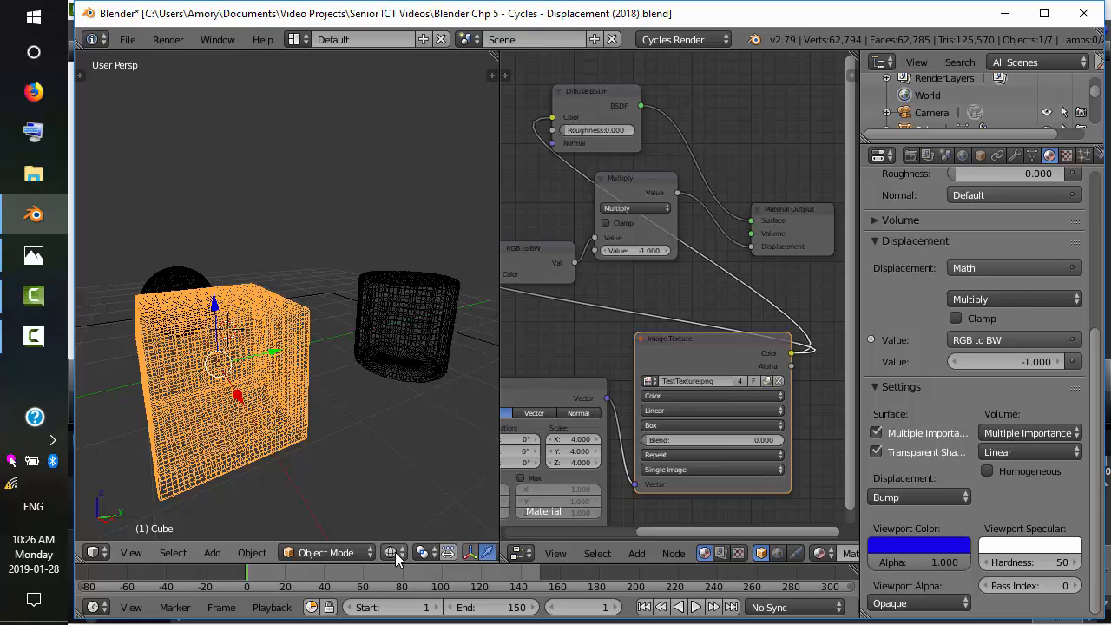
click(395, 552)
click(408, 435)
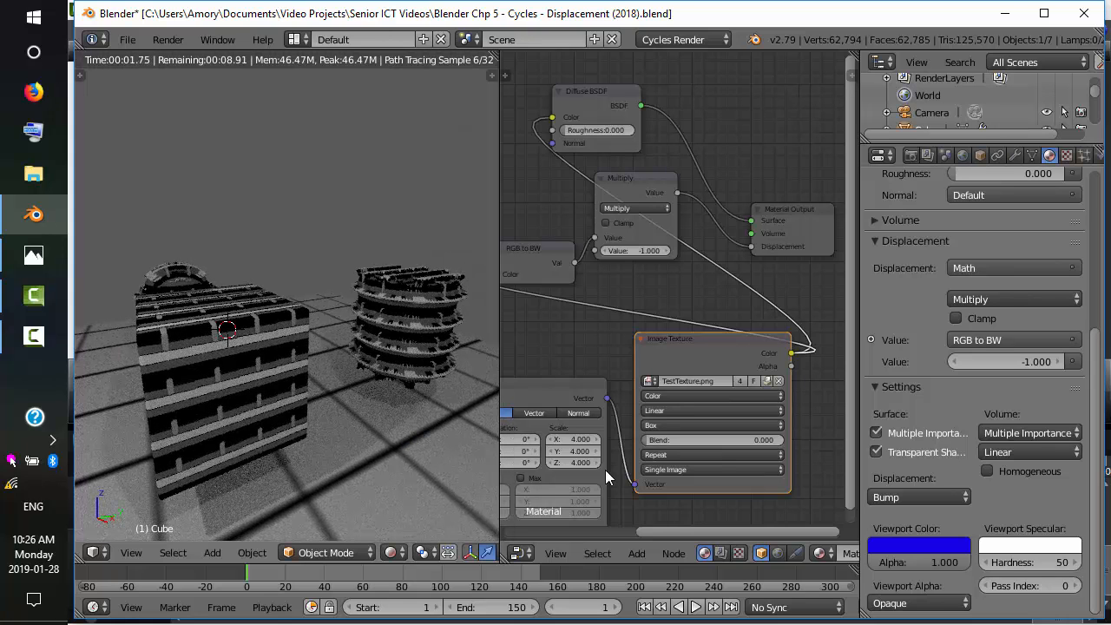
- Restore the cube material's displacement method to True and reload the render by toggling Wireframe and Rendered viewport shading
click(909, 495)
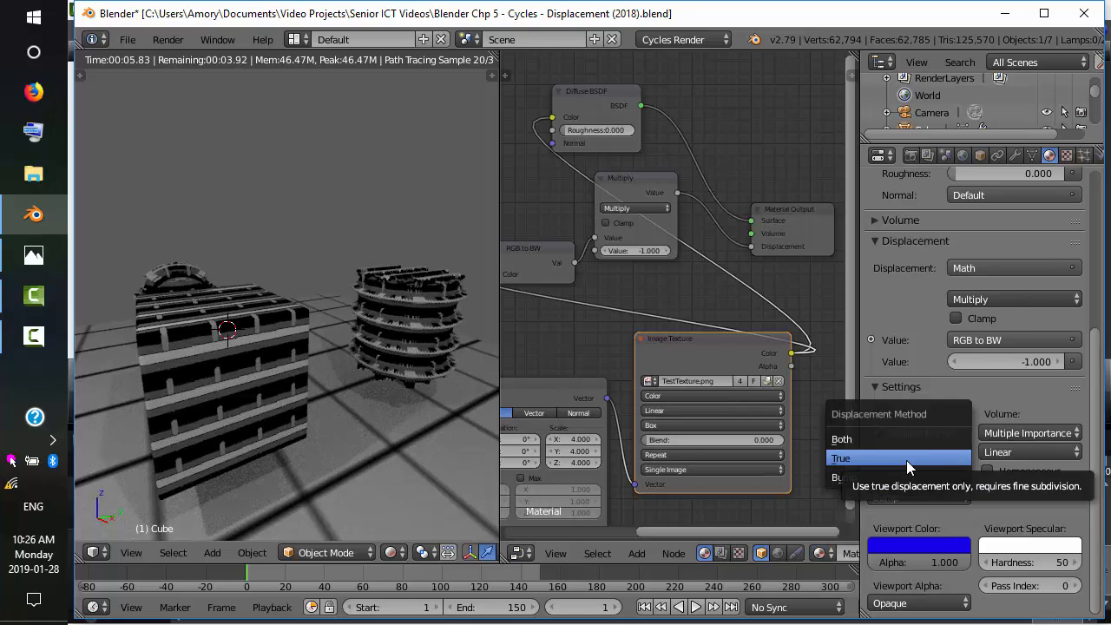
click(907, 459)
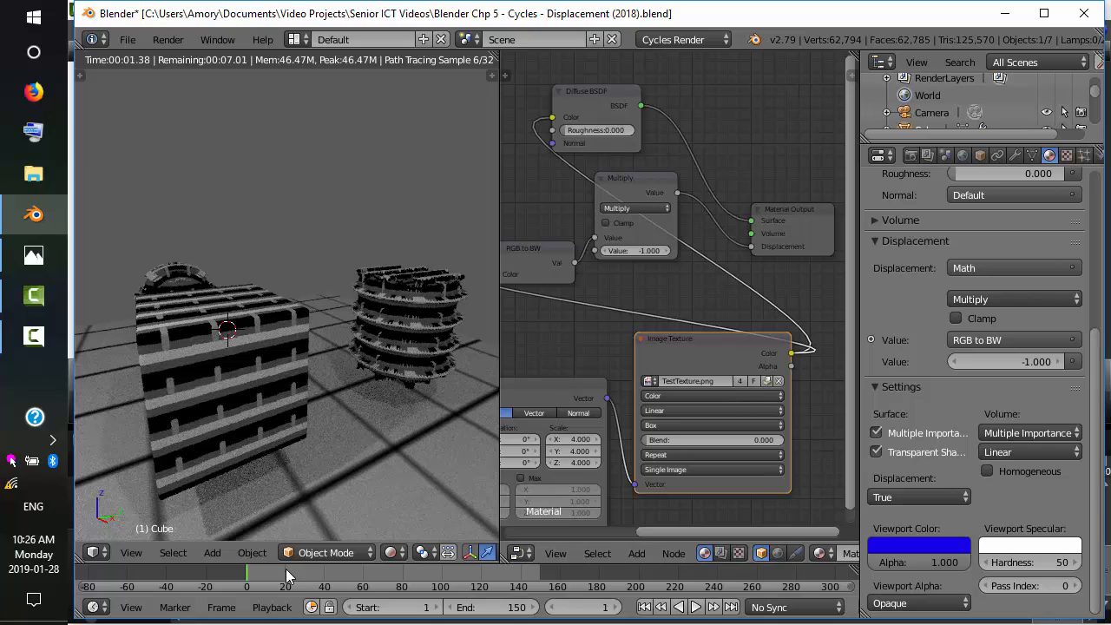
click(393, 552)
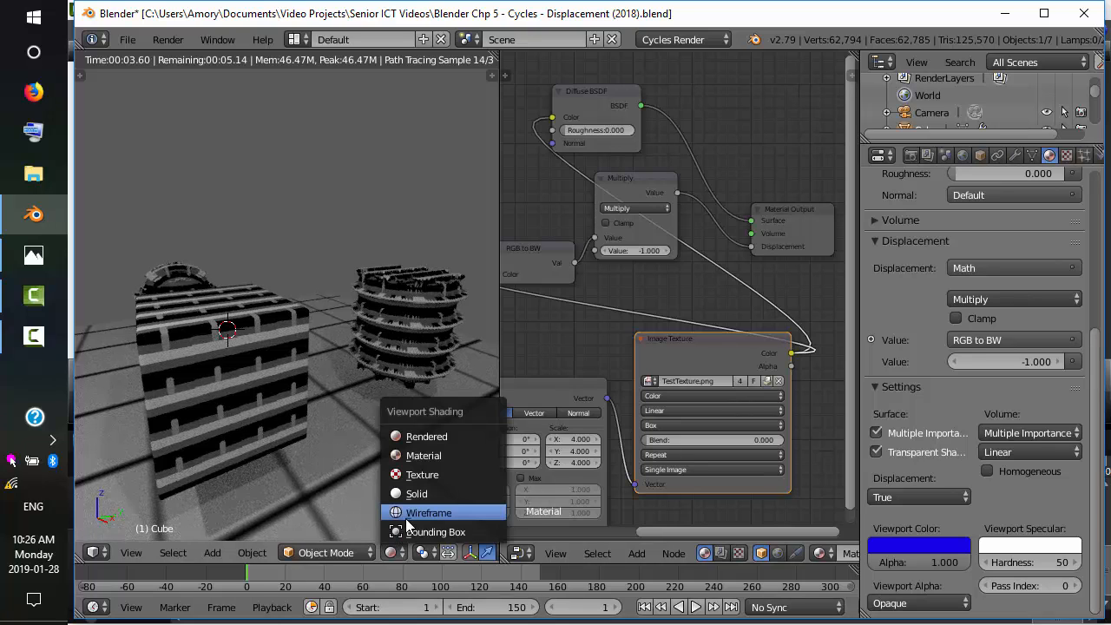
click(409, 518)
click(393, 553)
click(400, 435)
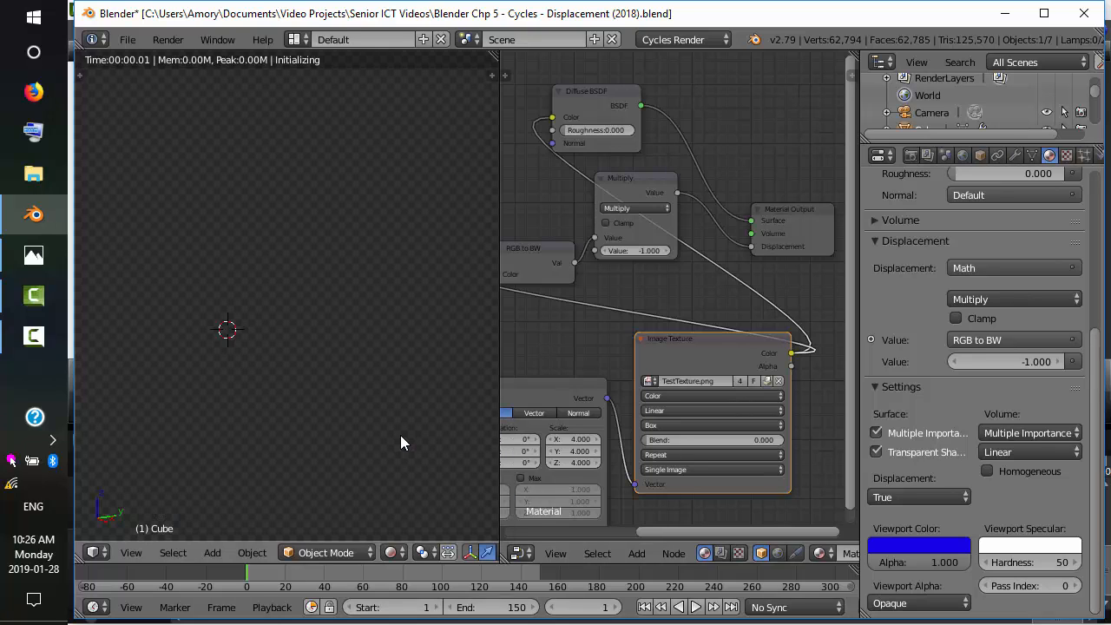